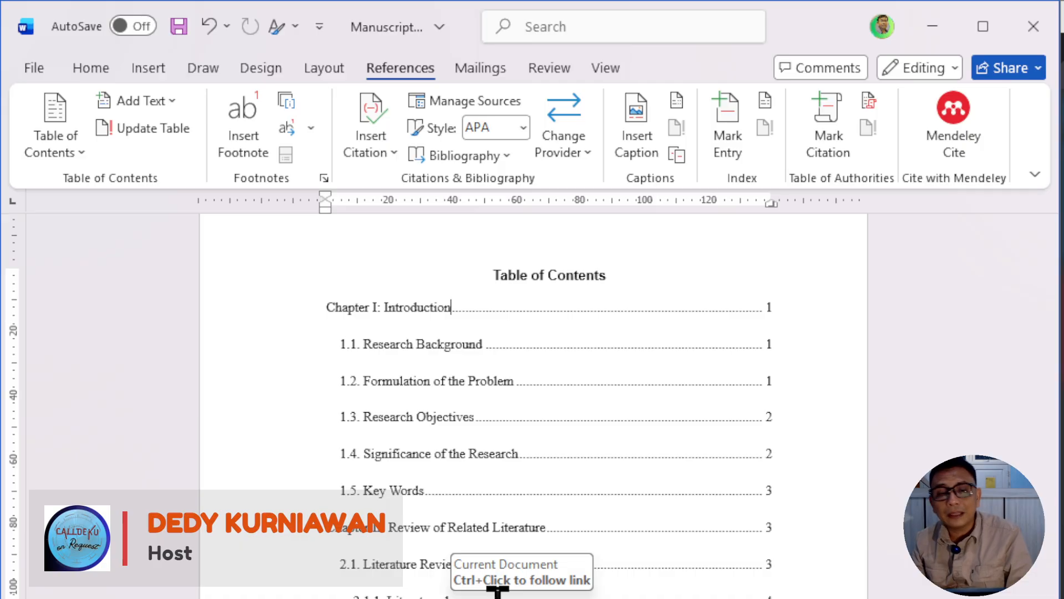
click(361, 343)
click(267, 438)
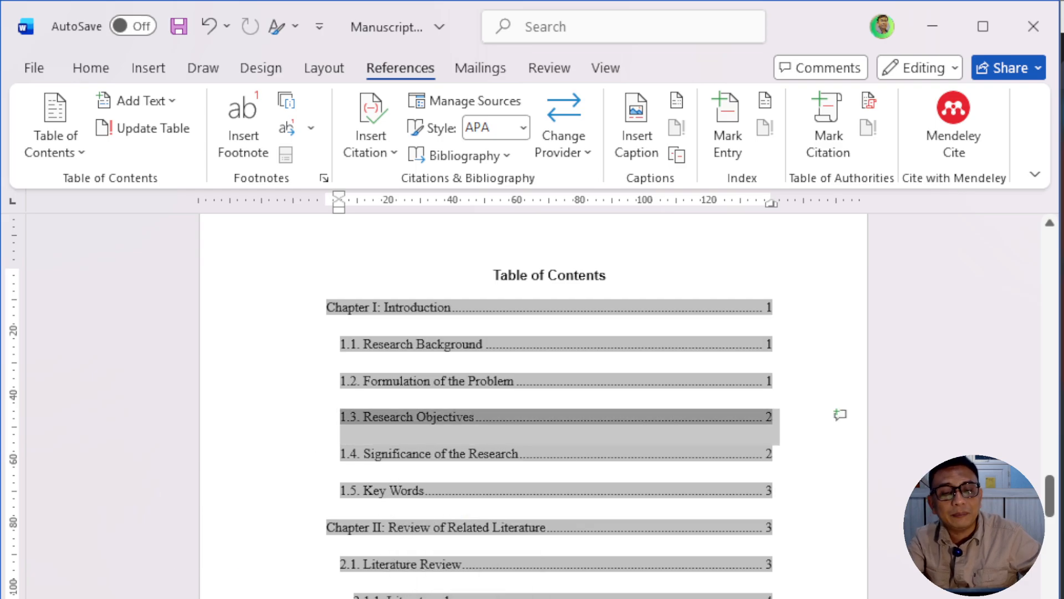
click(665, 594)
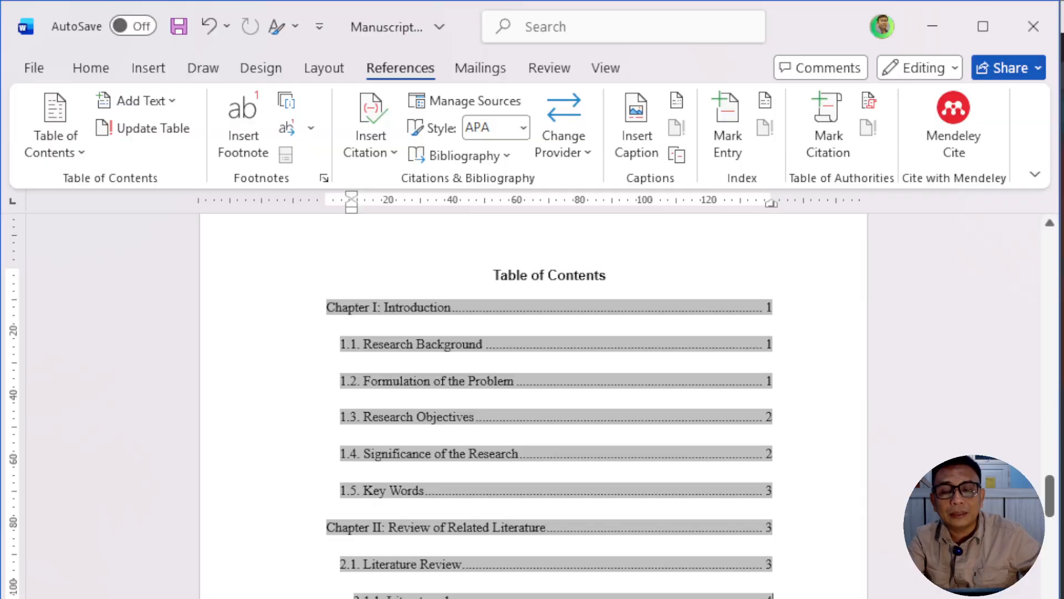
click(695, 405)
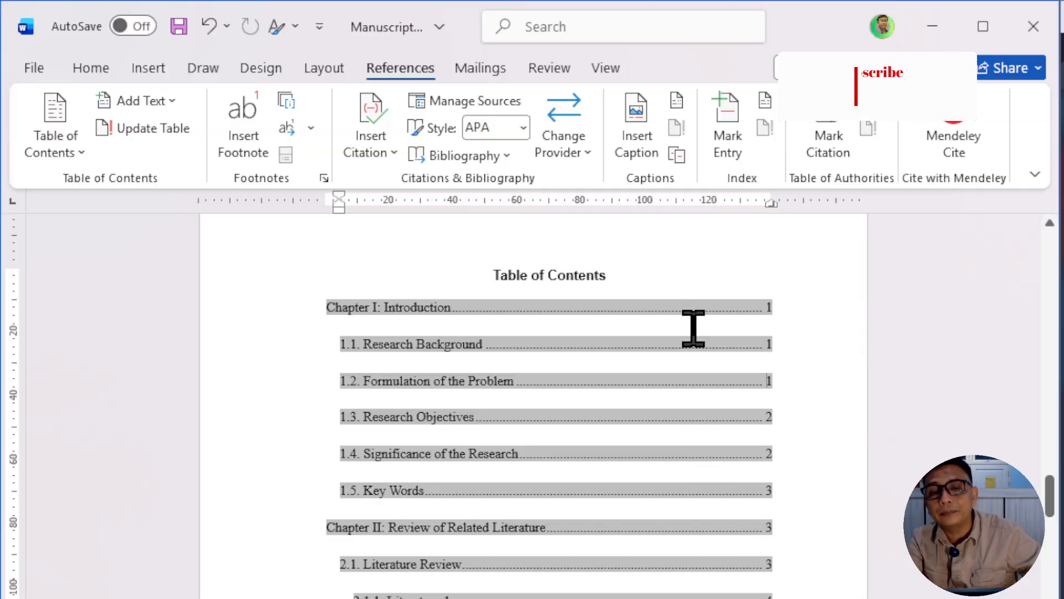
click(703, 272)
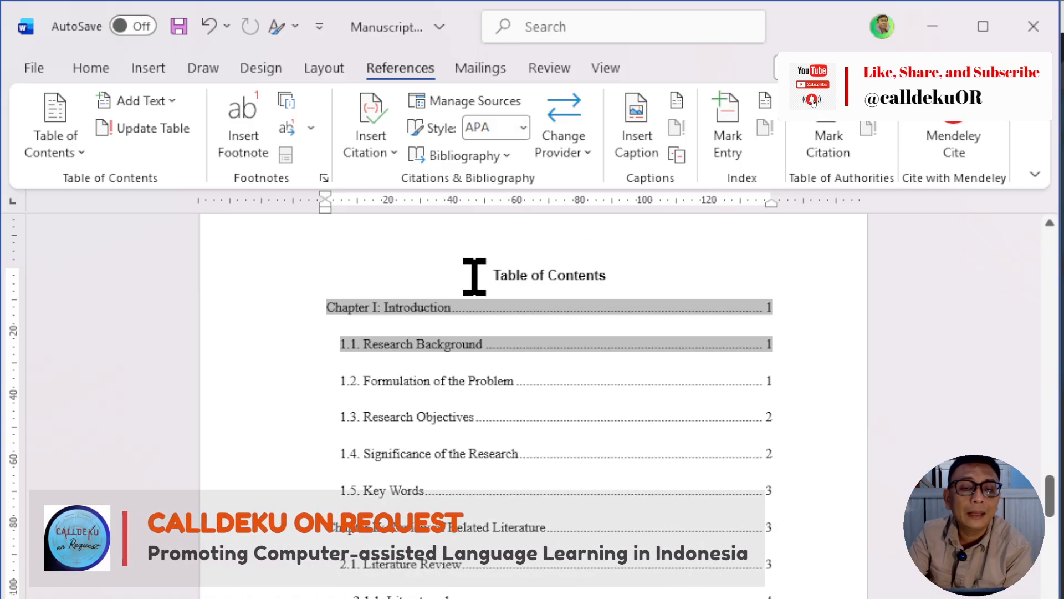
click(281, 455)
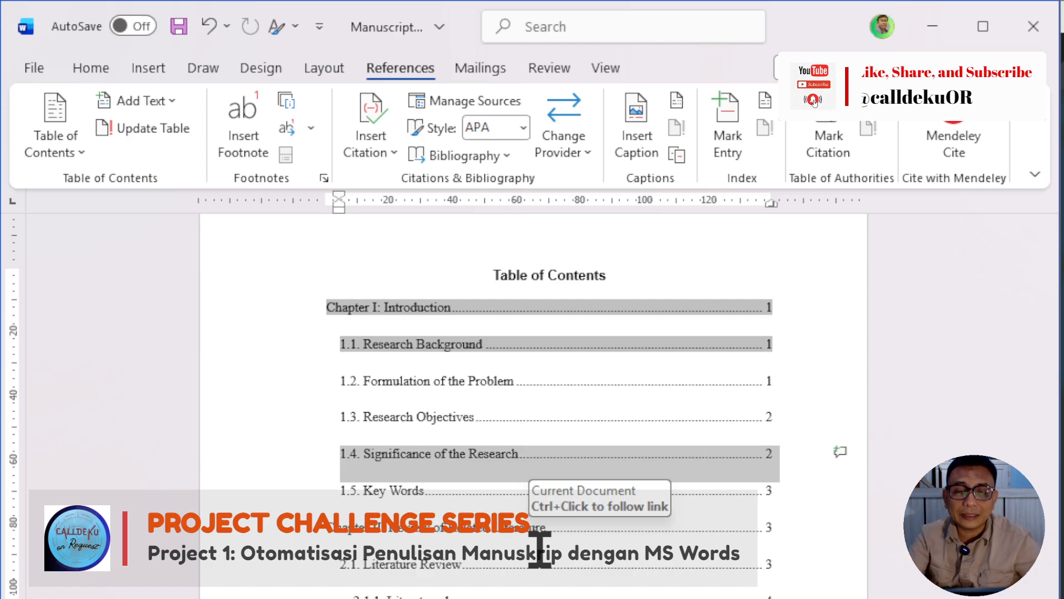
click(568, 388)
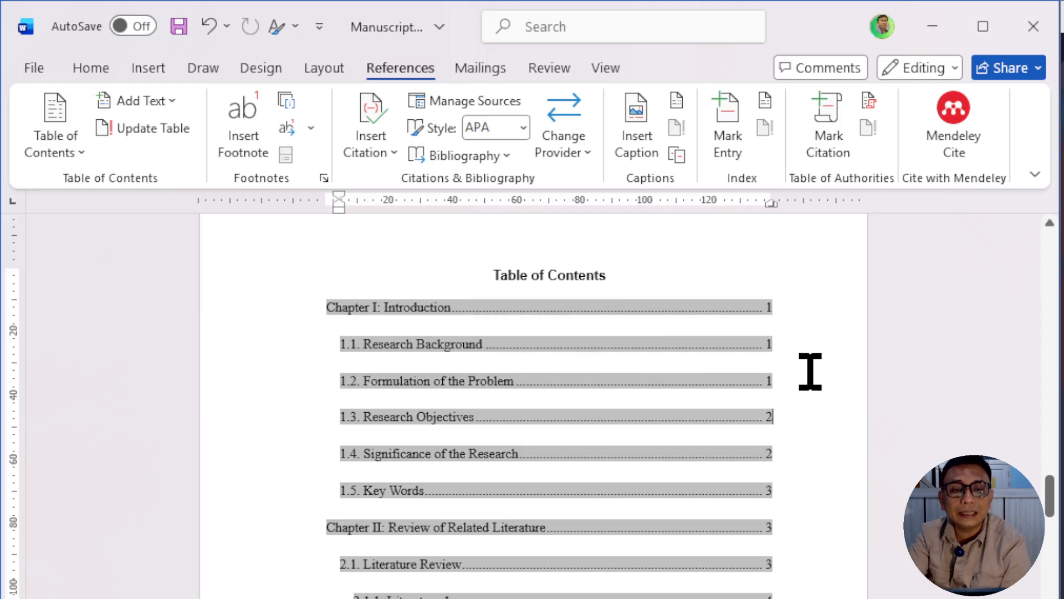
click(397, 303)
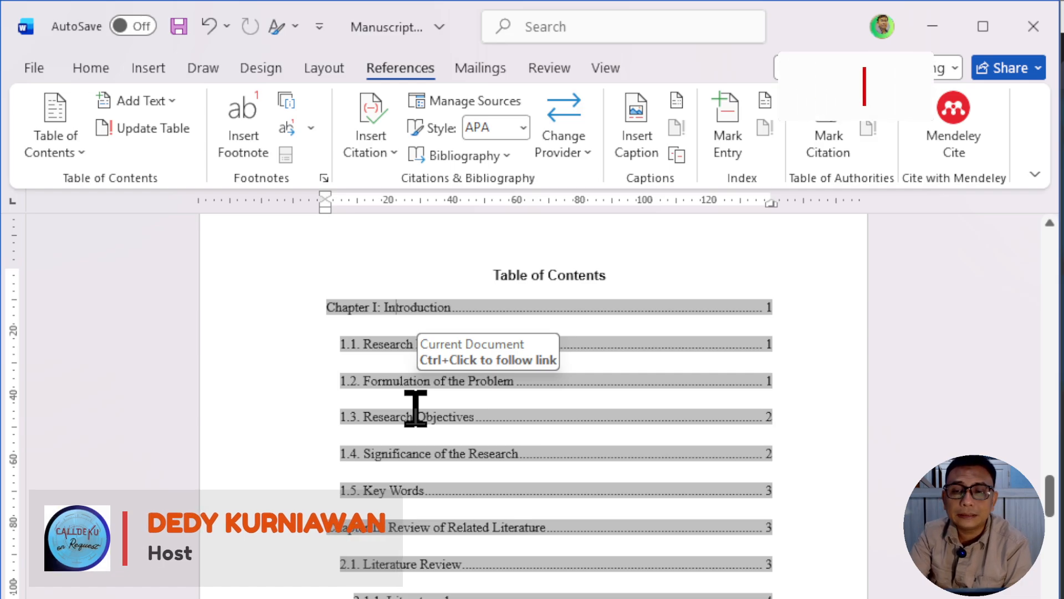
scroll(416, 409, down, 1)
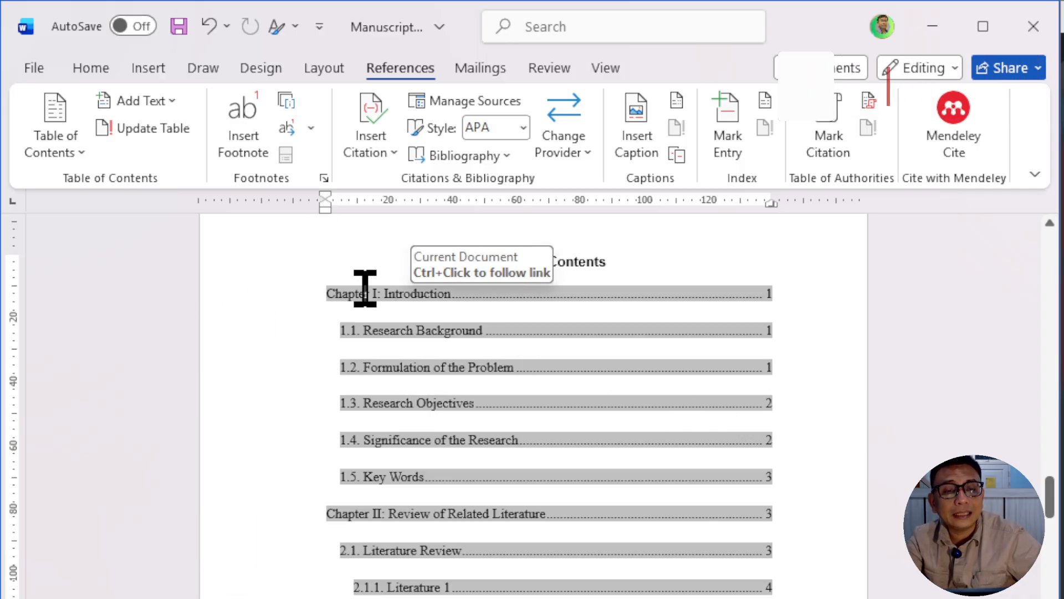
drag(332, 296, 711, 589)
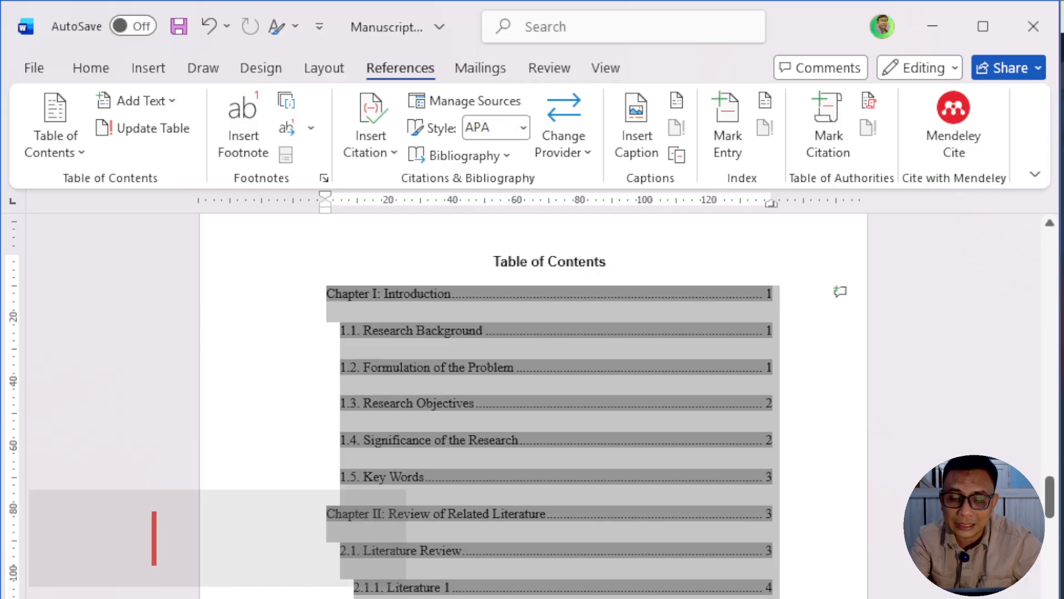
key(Delete)
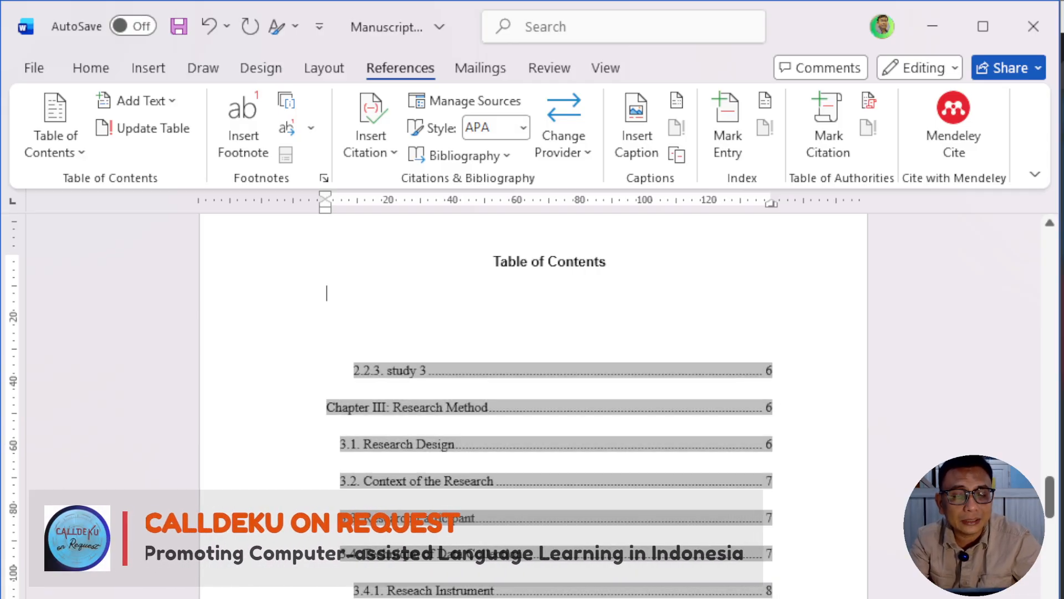
key(ctrl+z)
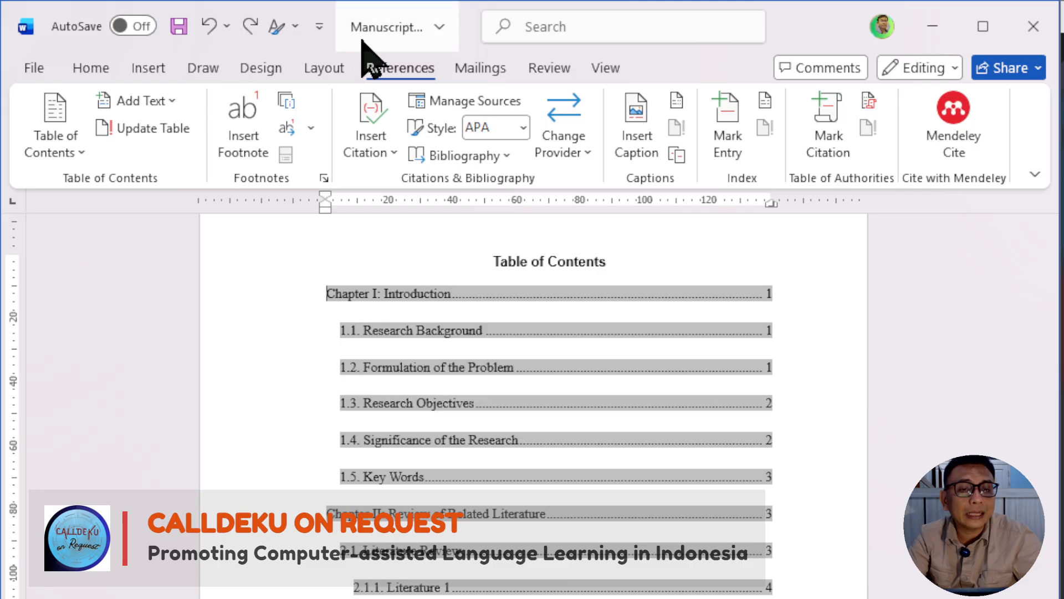
Step: Remove the existing table of contents and open the custom table of contents settings for the empty line below the title
click(65, 165)
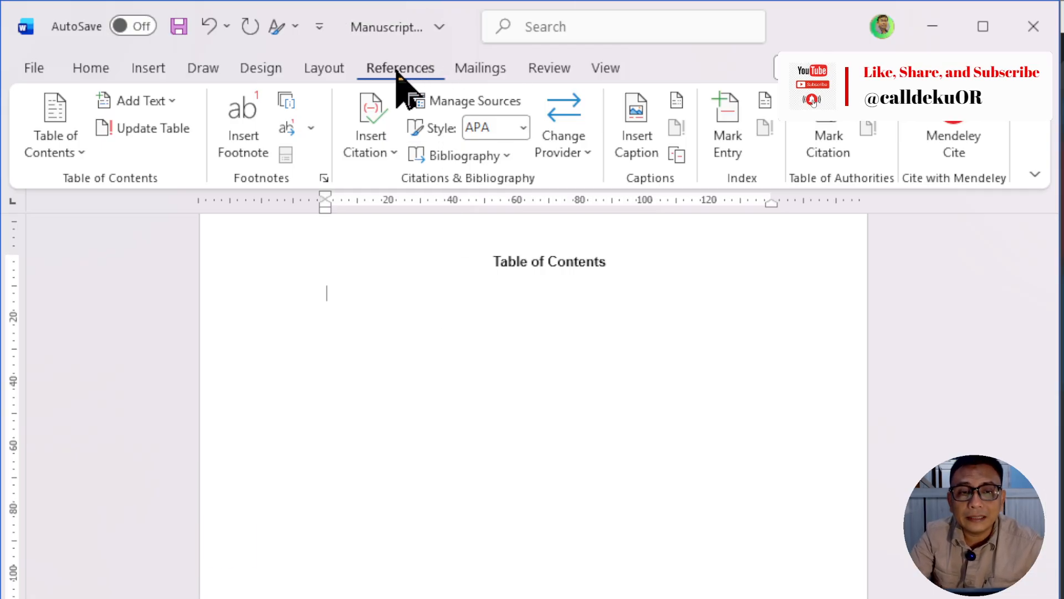
click(63, 149)
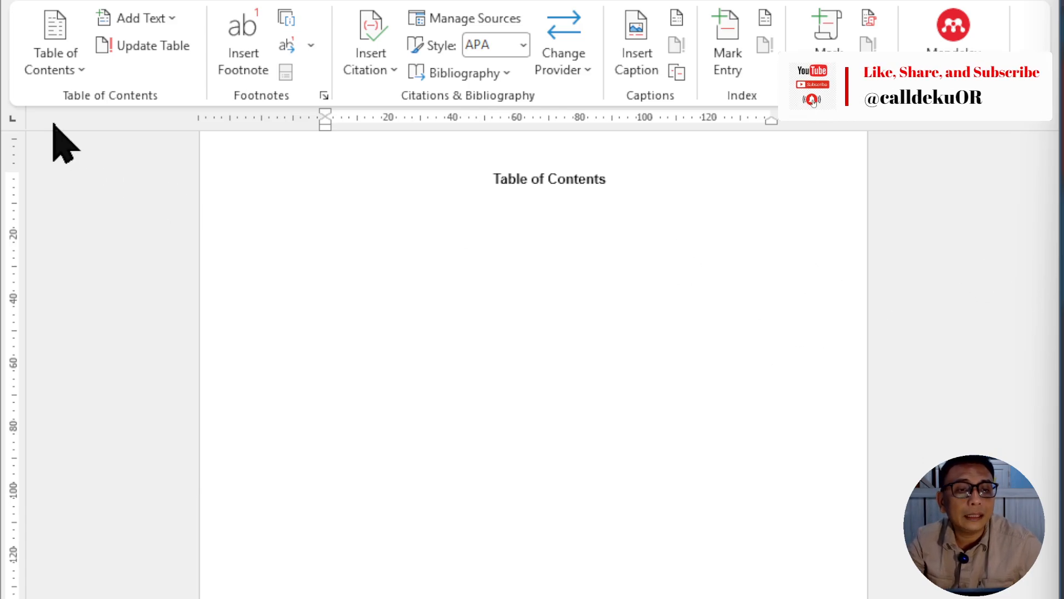
click(71, 92)
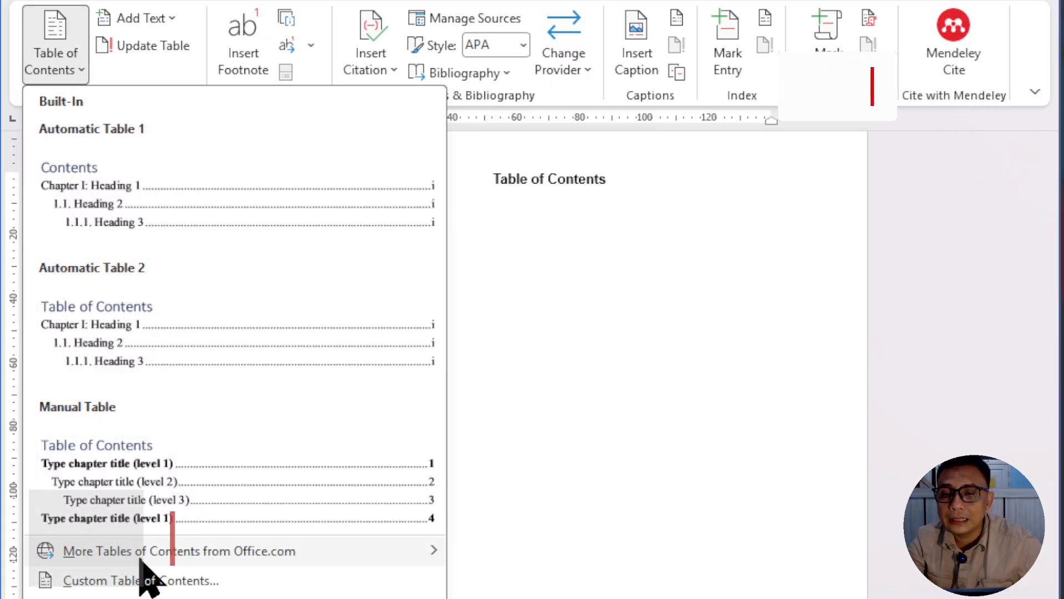
mouse_move(147, 555)
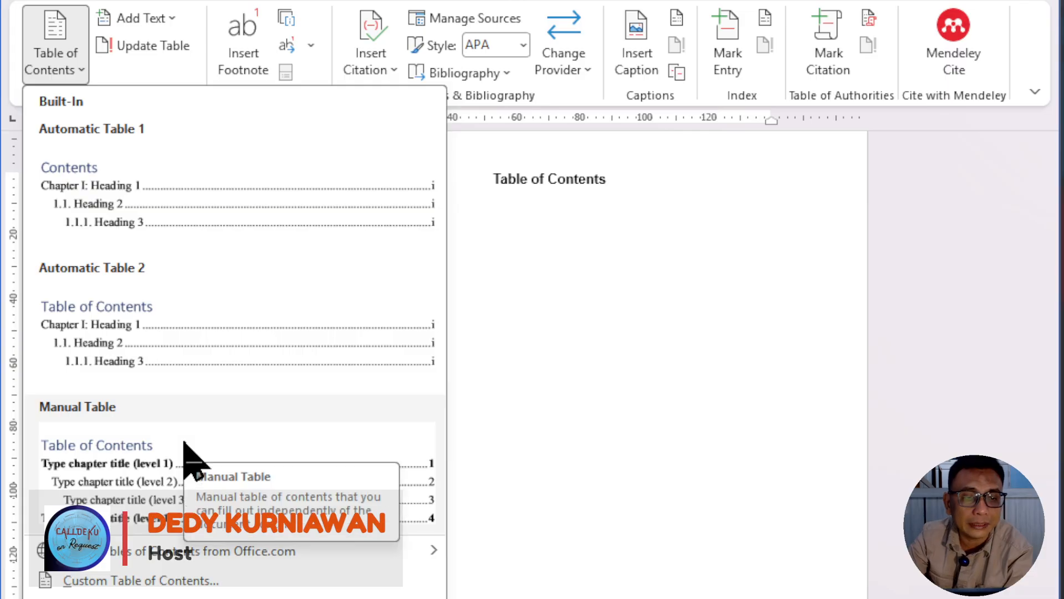
mouse_move(213, 557)
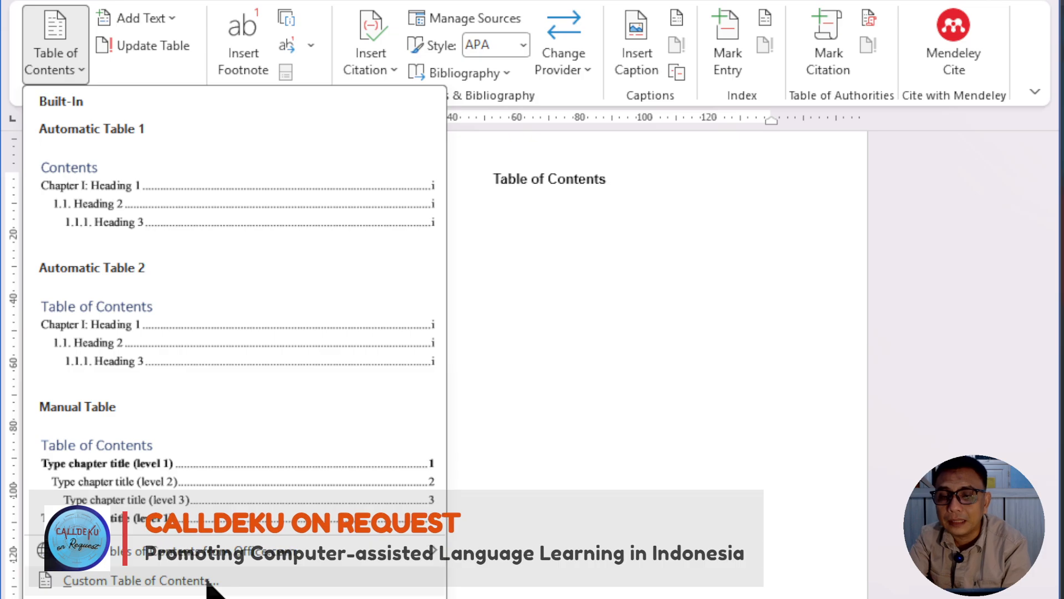
click(209, 582)
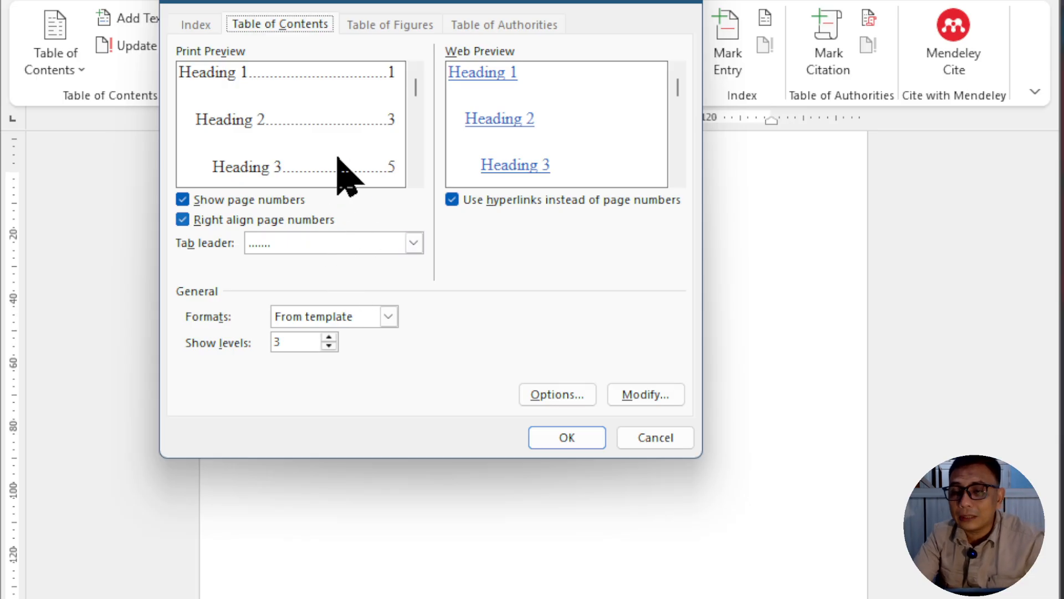
Step: Try 4 heading levels for the table of contents and return the level count to 3
drag(438, 4, 444, 17)
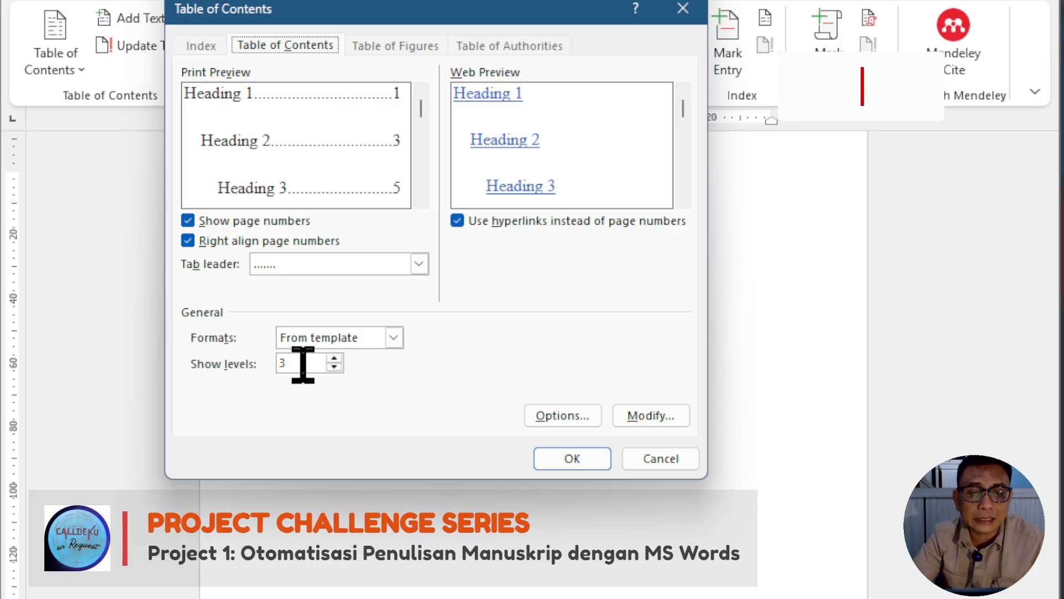
drag(303, 363, 258, 359)
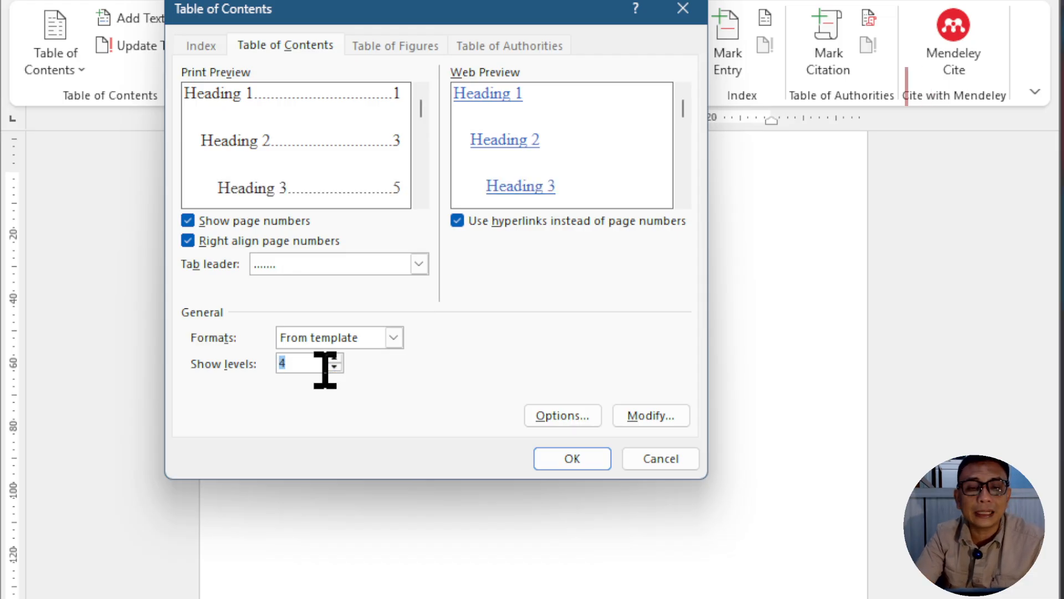
click(334, 366)
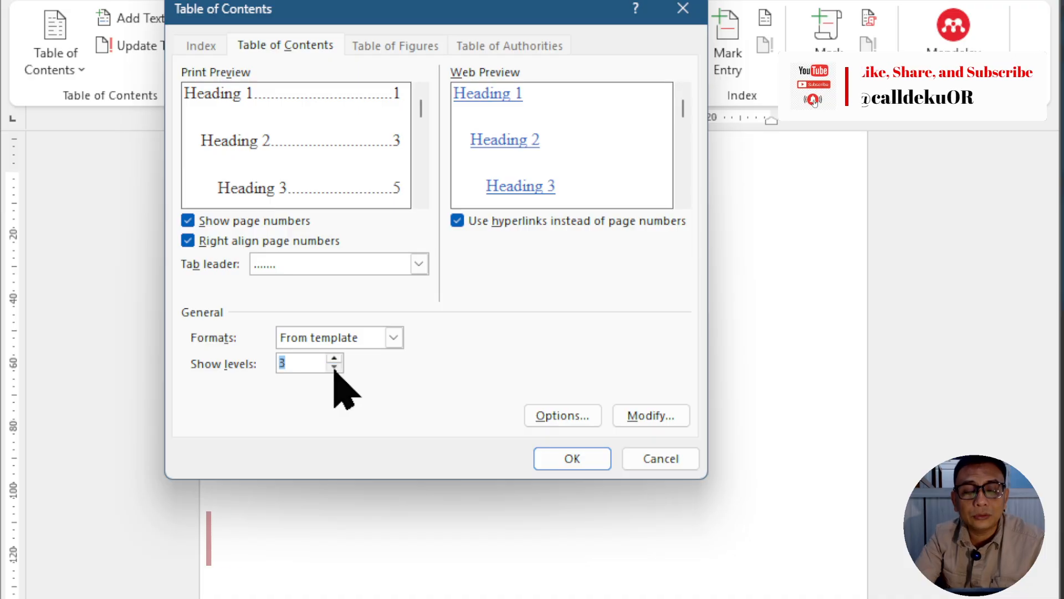
click(306, 365)
drag(307, 364, 274, 363)
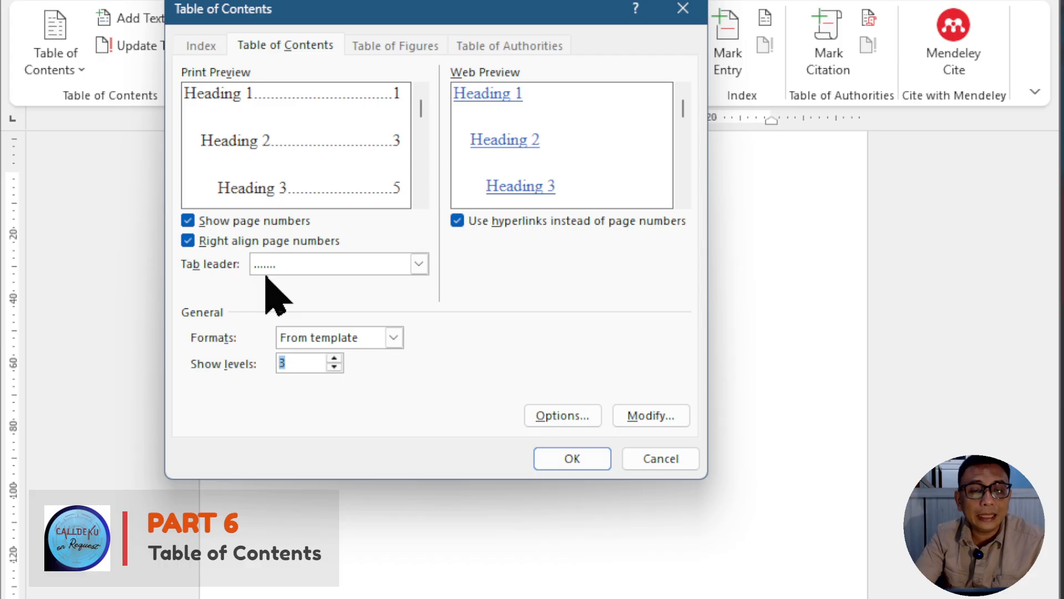
Step: Try the underline, dashed and (none) tab leaders in the preview, and return to the dotted leader
click(343, 265)
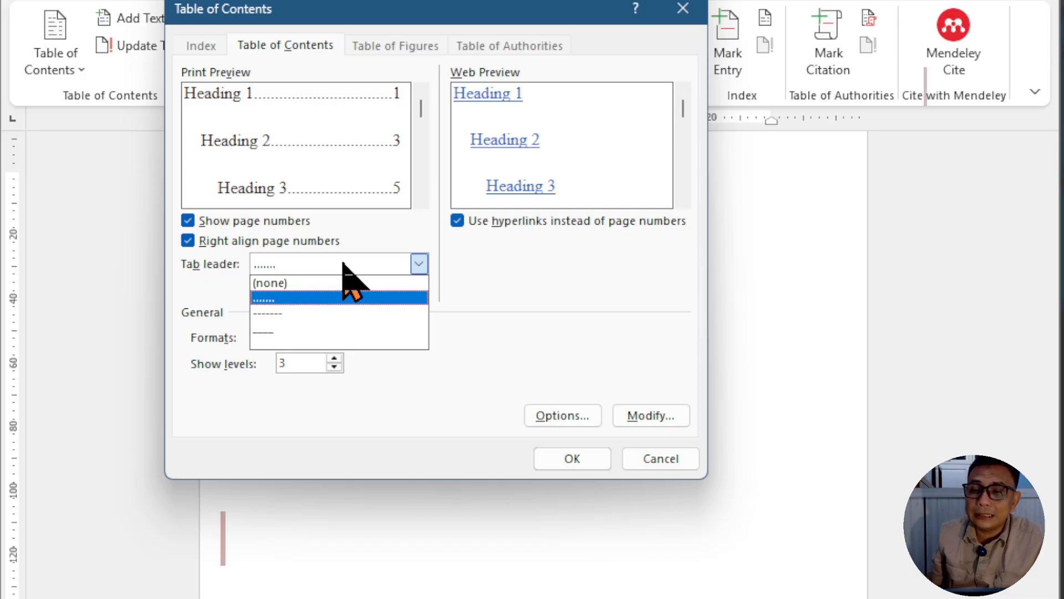
click(310, 328)
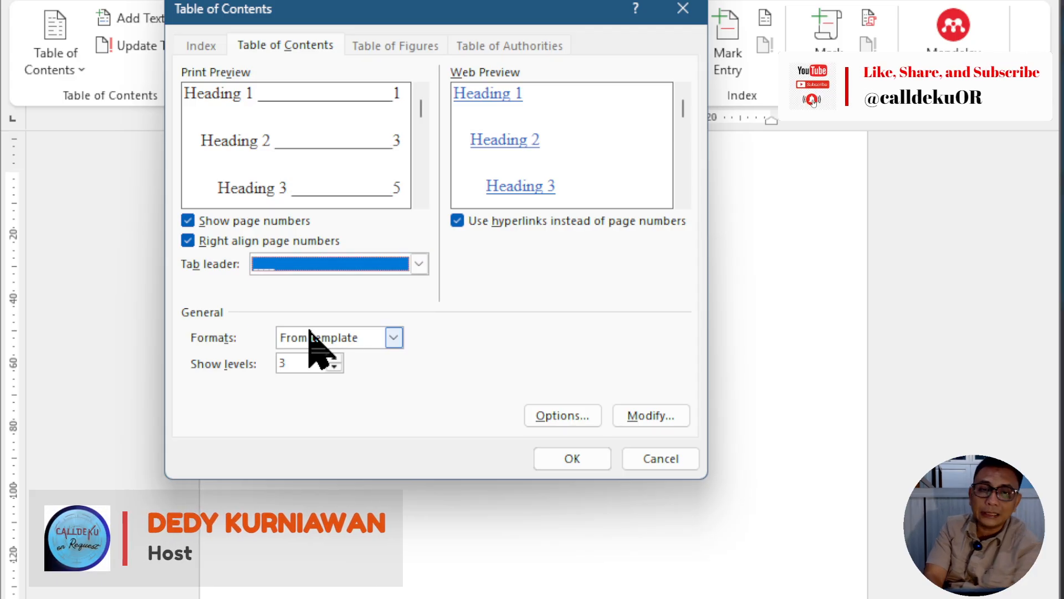
click(403, 266)
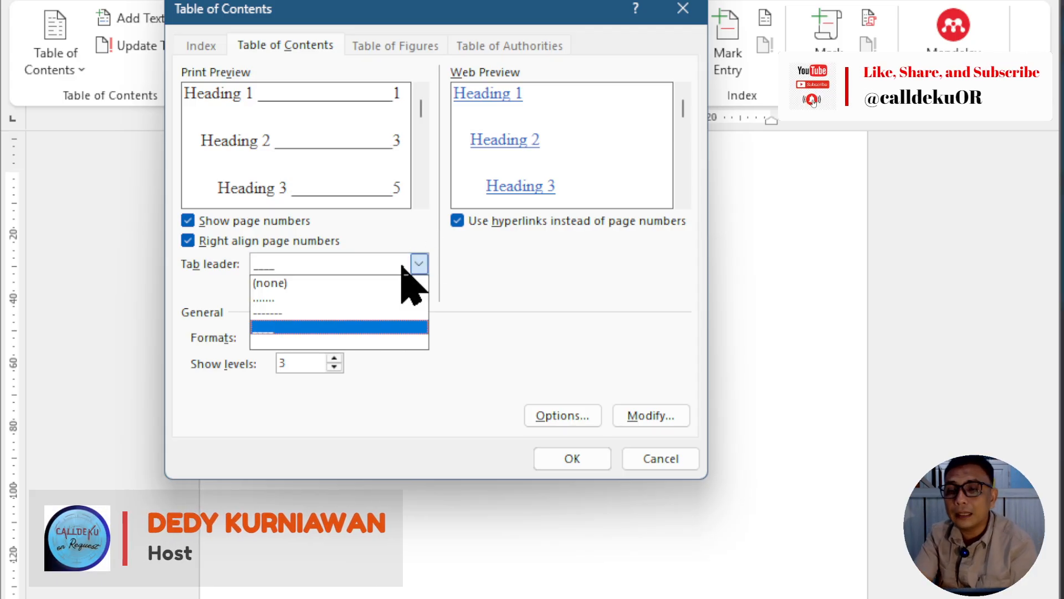
click(365, 313)
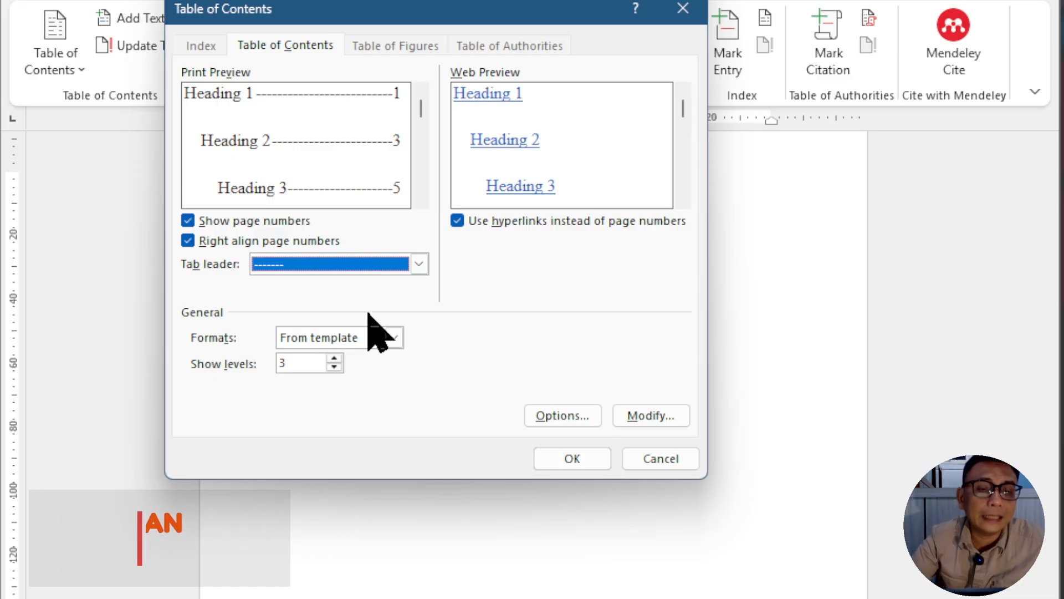
click(409, 265)
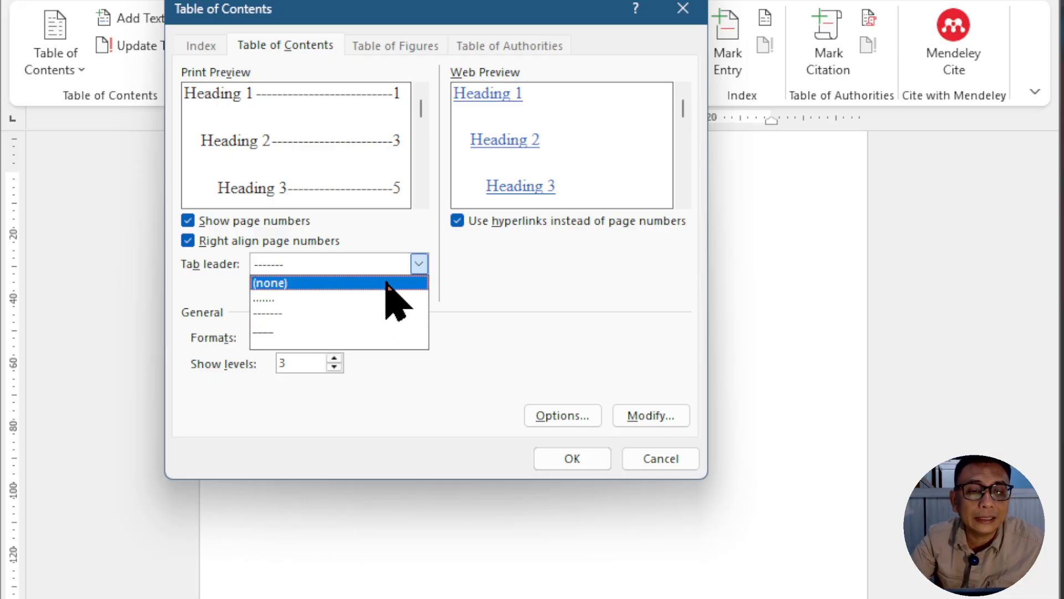
click(388, 284)
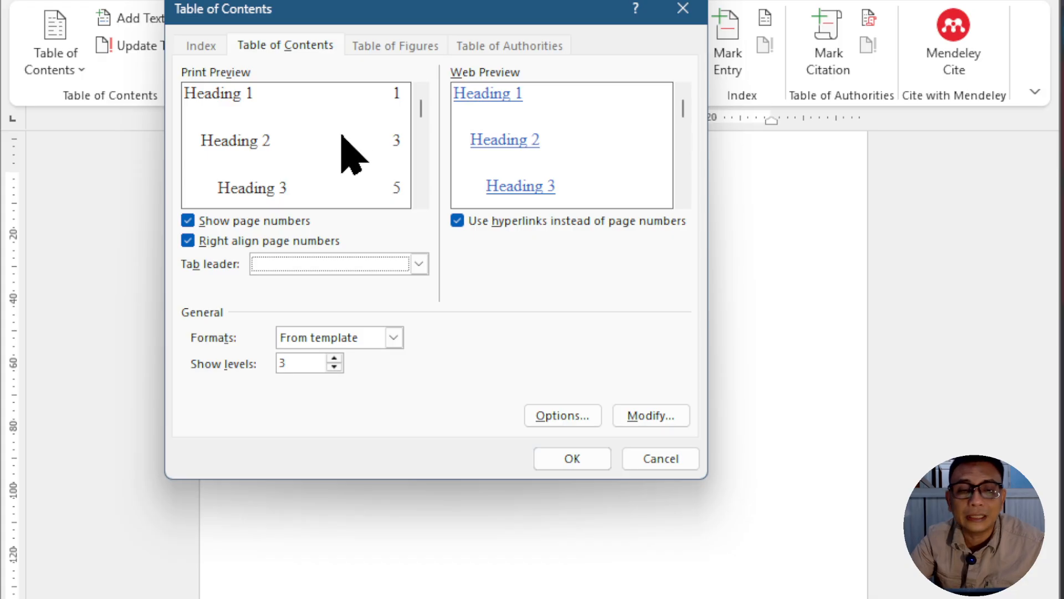
click(372, 265)
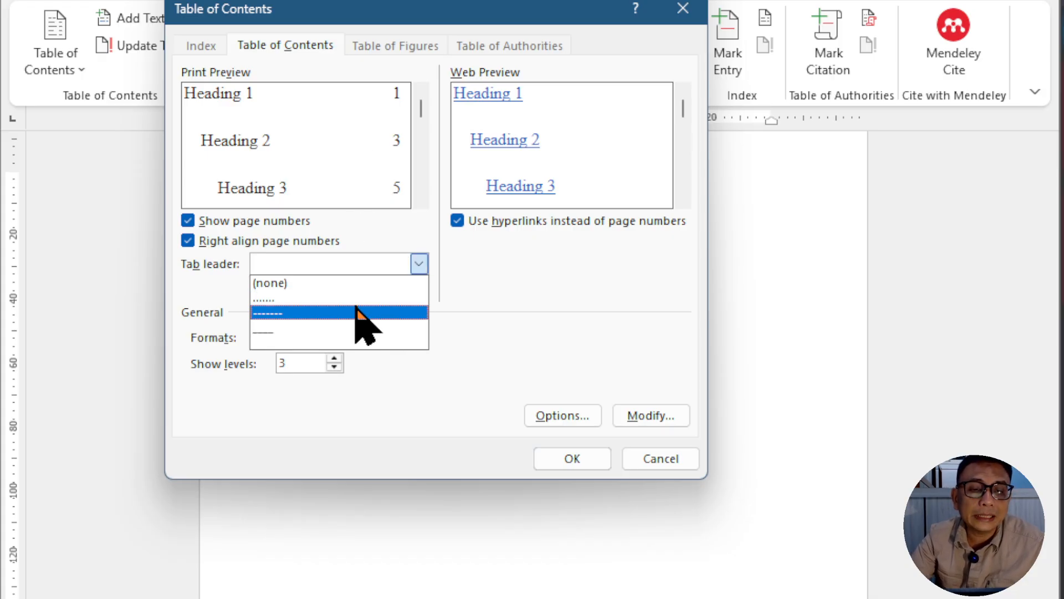
click(360, 298)
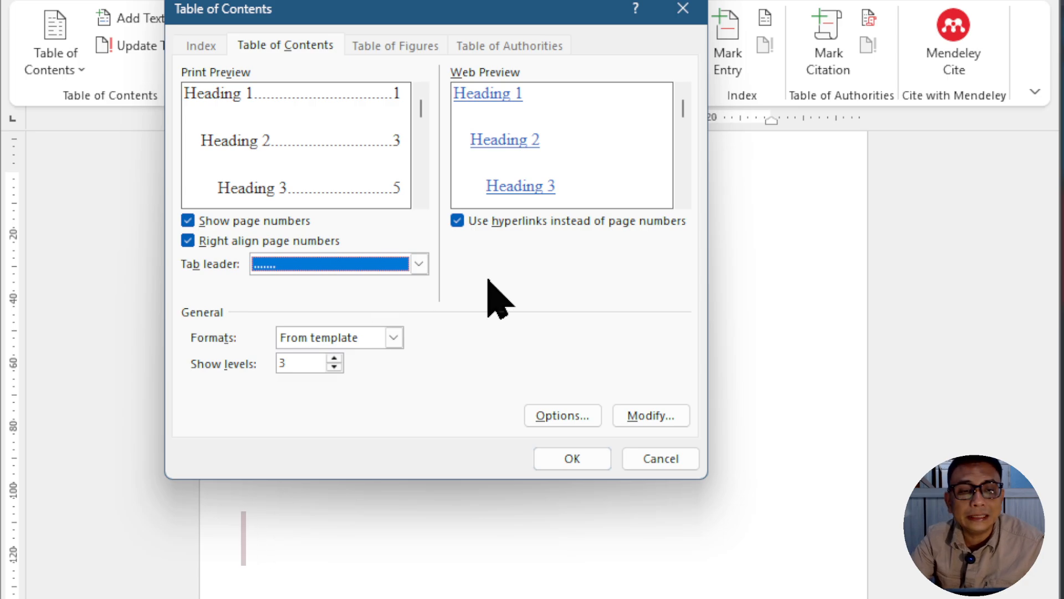
Step: Toggle the page numbers and their right alignment off and on, leaving both options enabled
click(189, 220)
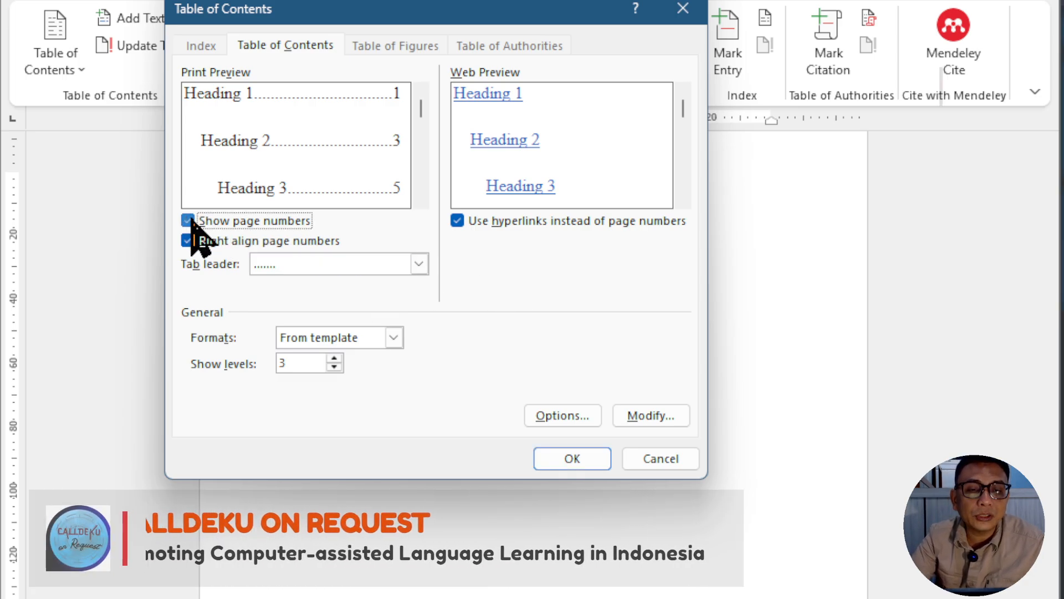
click(189, 221)
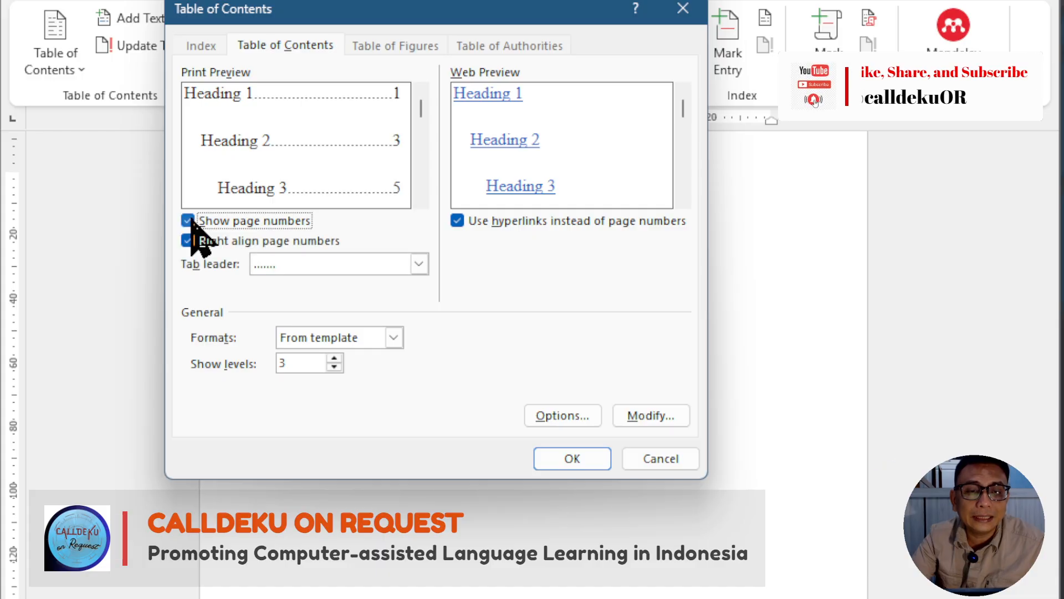
click(189, 221)
click(189, 220)
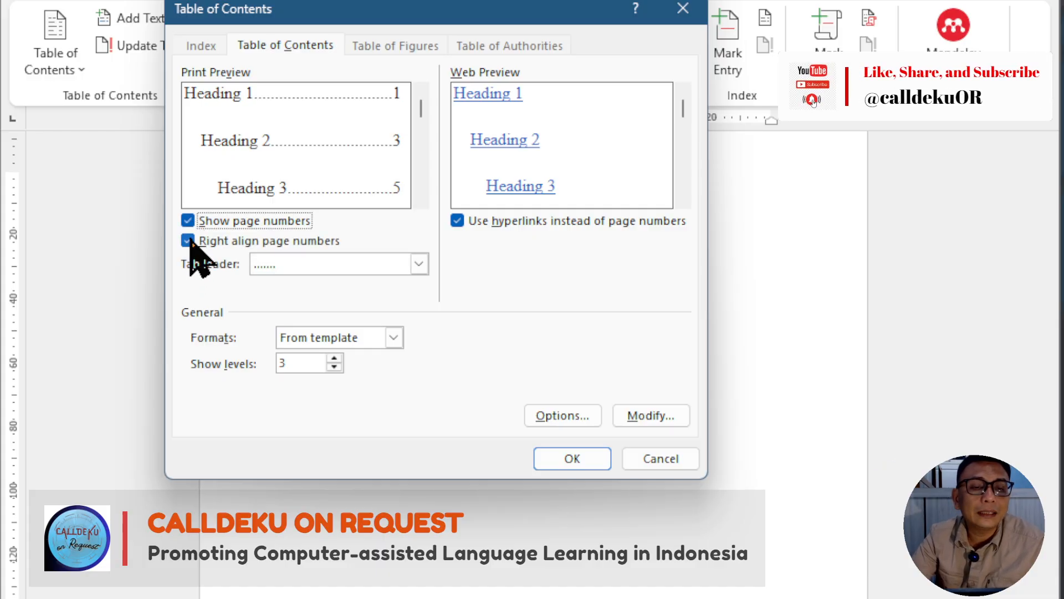
click(188, 240)
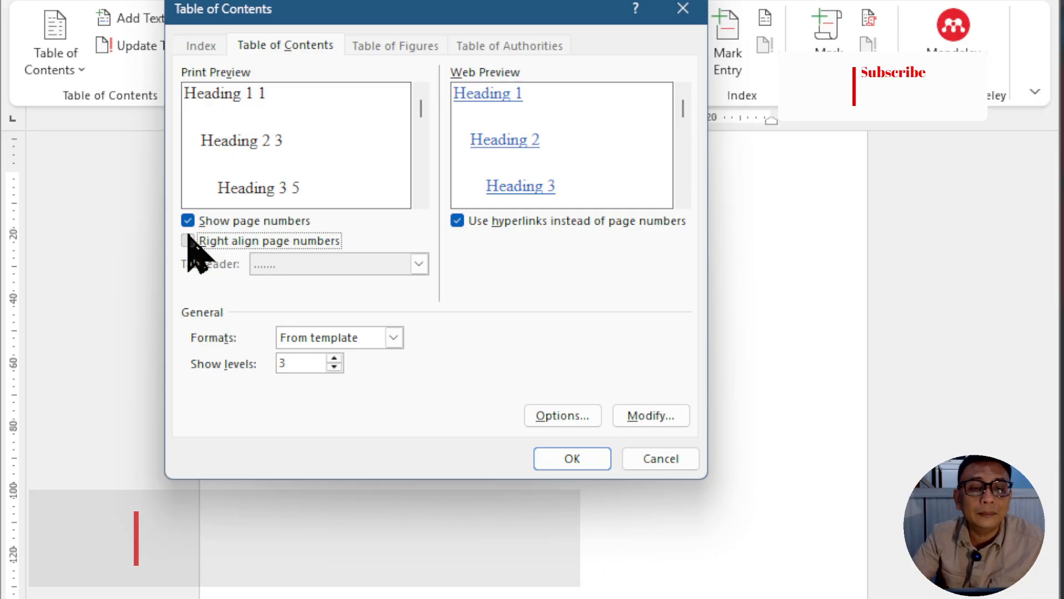
click(188, 241)
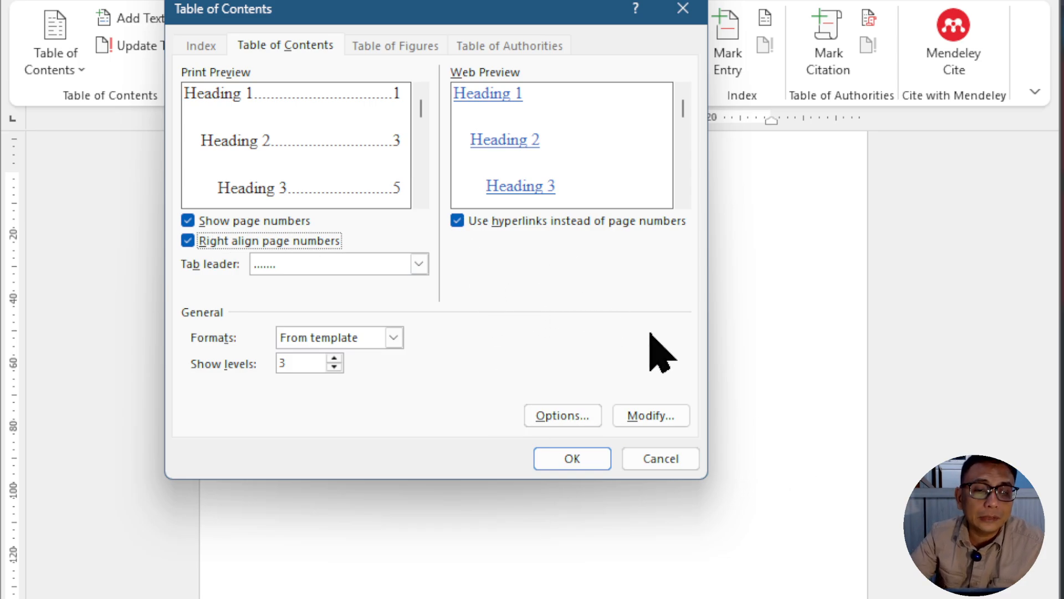
Step: Modify the TOC 1 style to use single line spacing
click(660, 420)
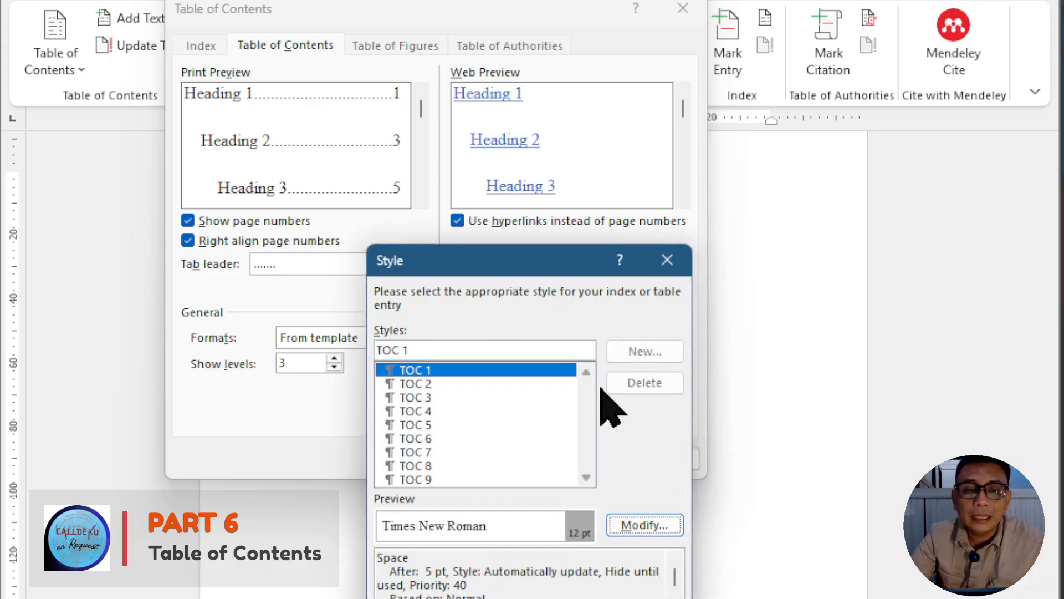
drag(476, 269, 468, 141)
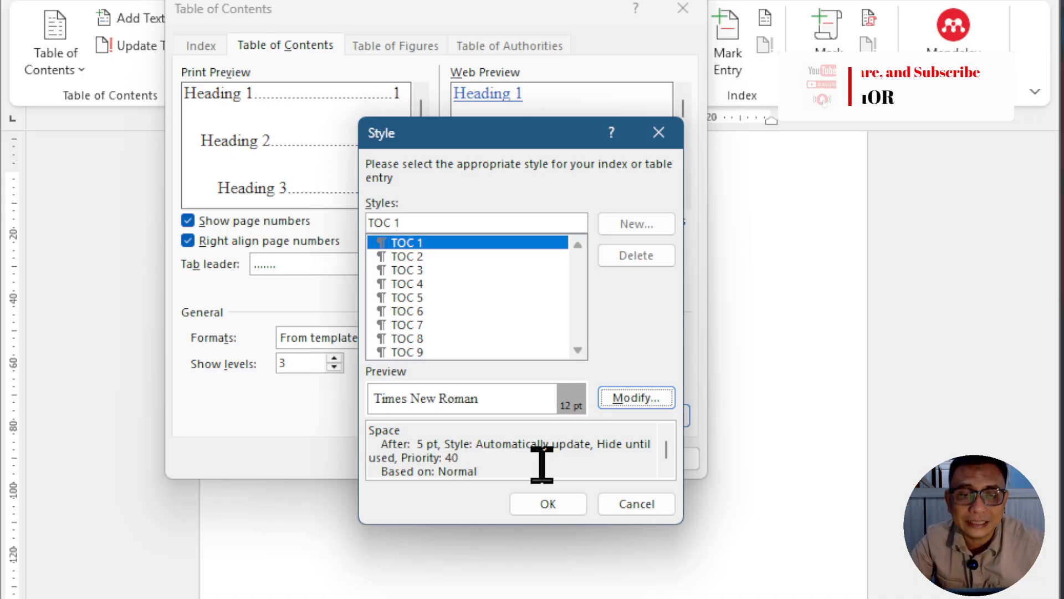
click(656, 399)
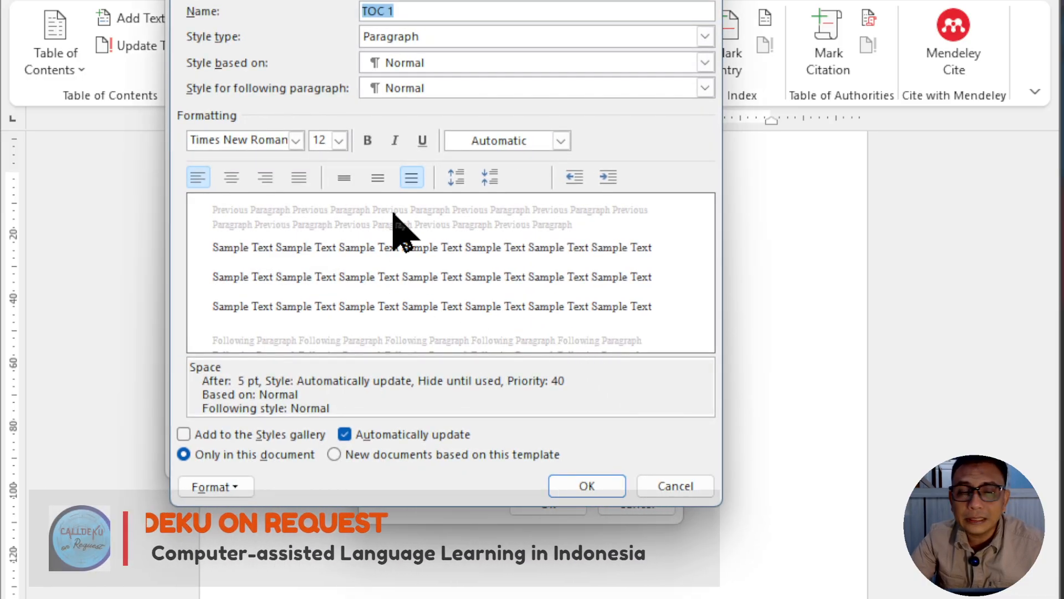
click(345, 178)
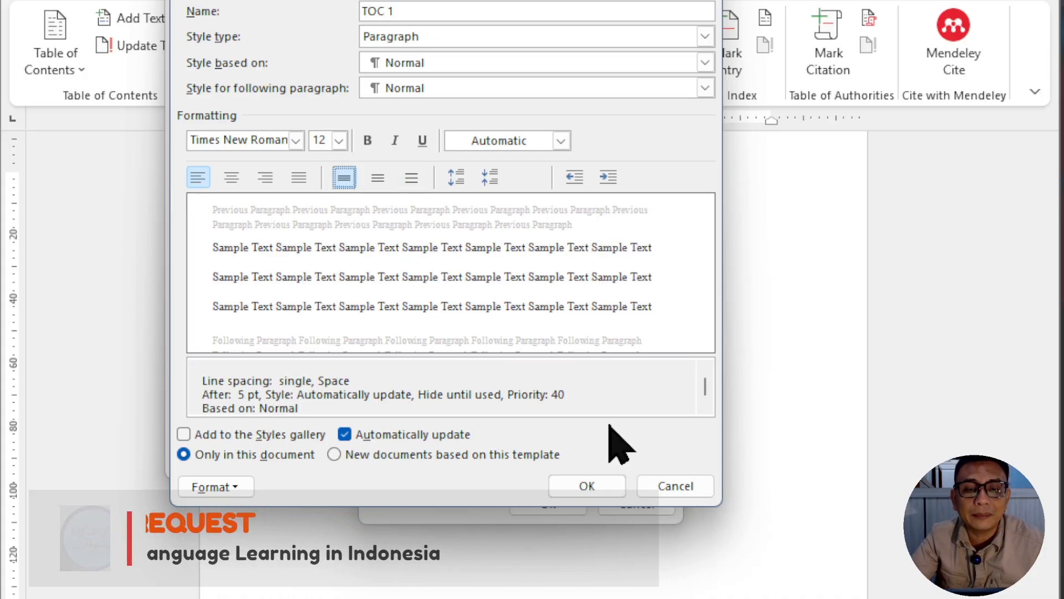
click(583, 485)
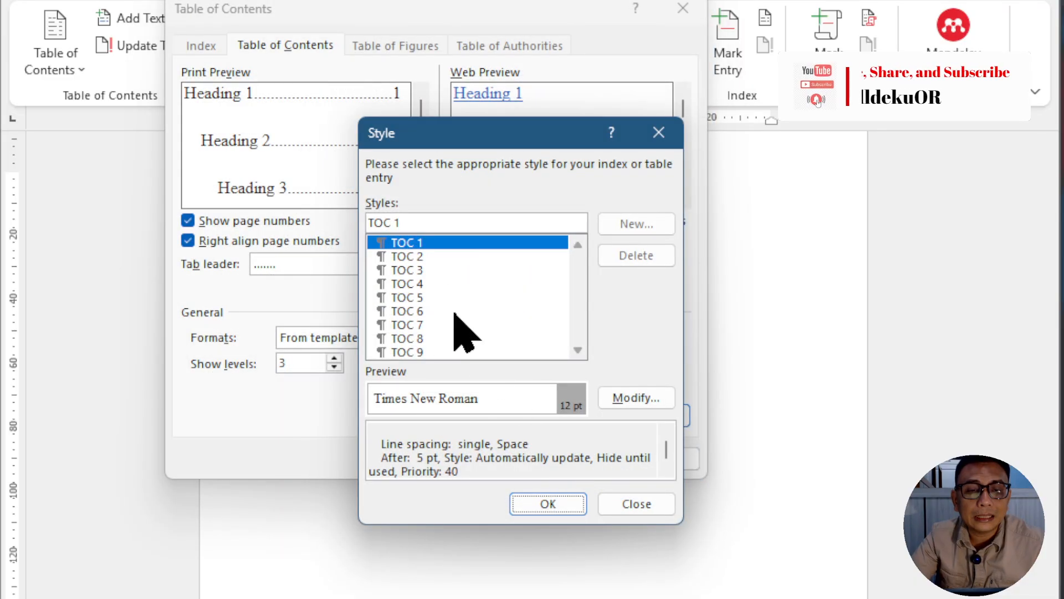
Step: Set the line spacing of the TOC 2 style to single
click(420, 256)
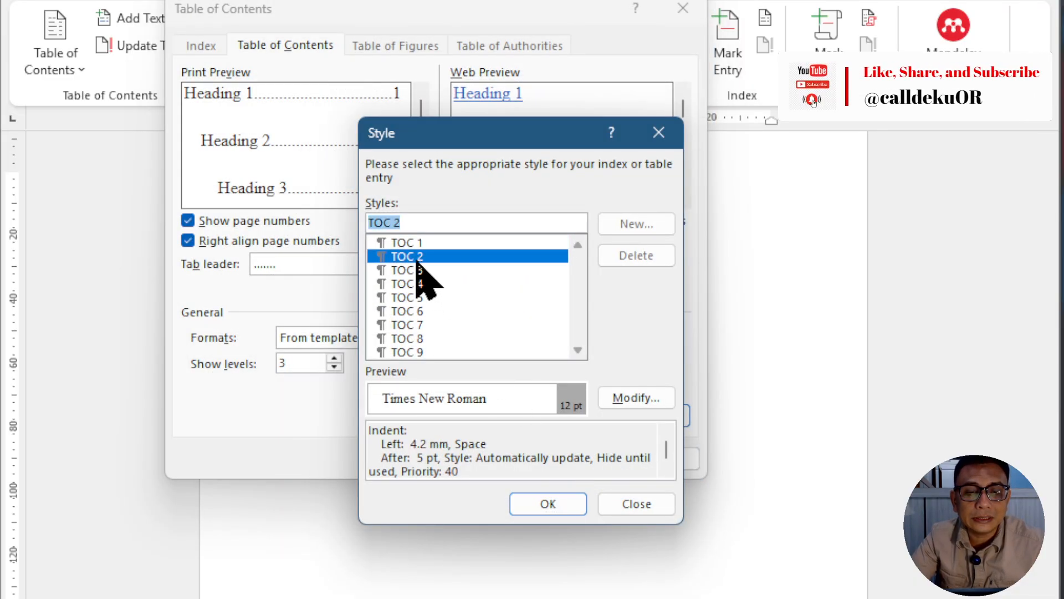
click(653, 397)
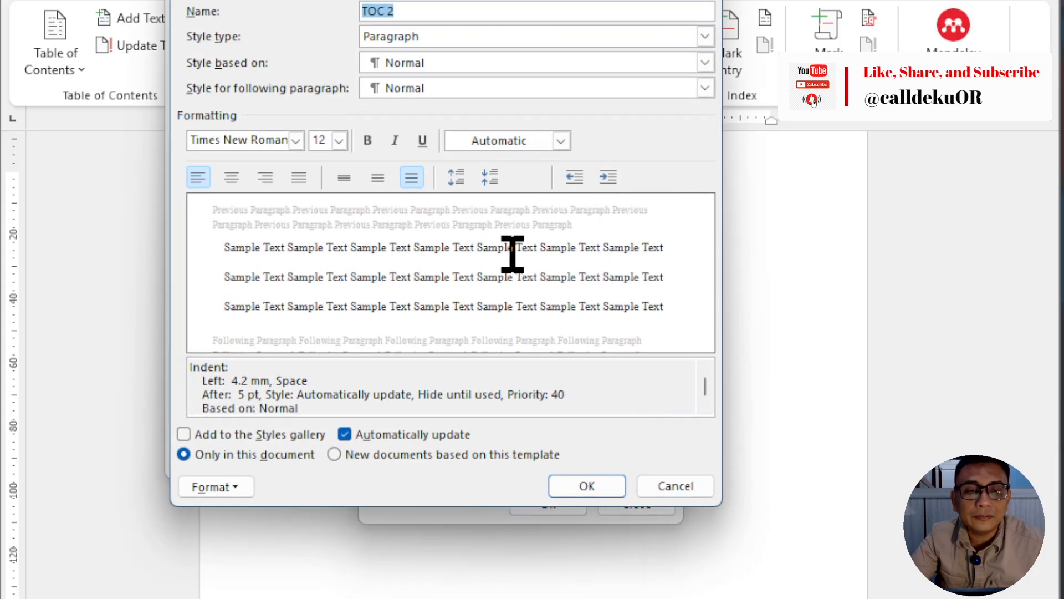
click(343, 179)
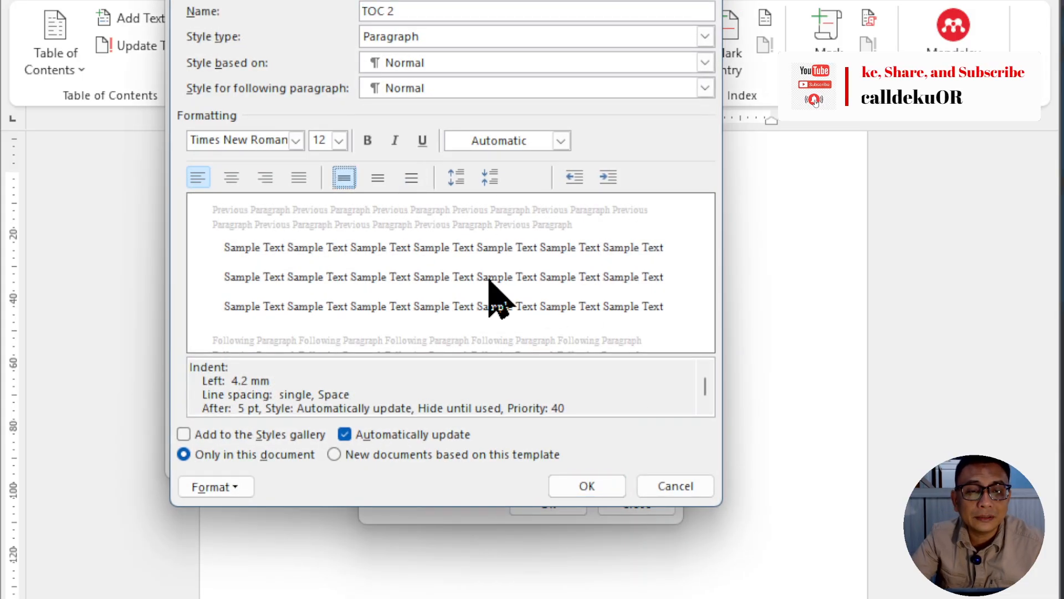
click(610, 483)
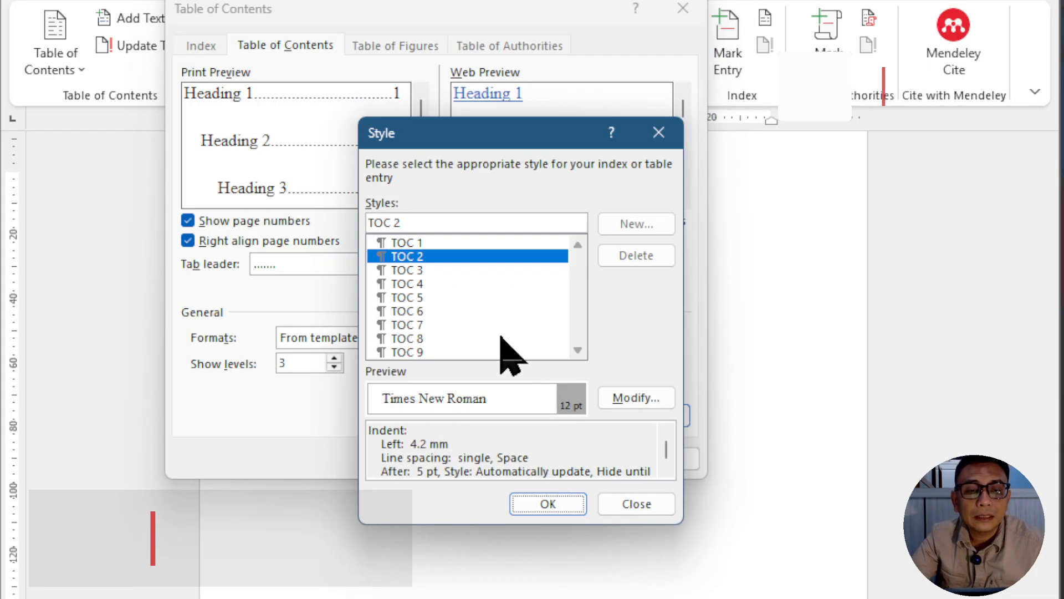
Step: Change the TOC 3 style's line spacing to single
click(421, 270)
click(637, 398)
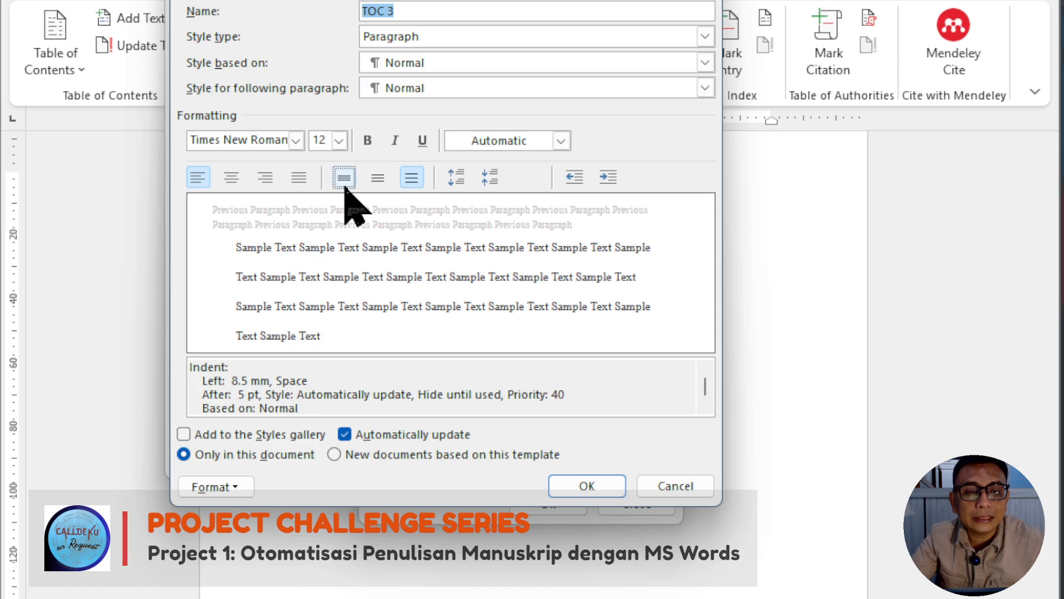
click(344, 179)
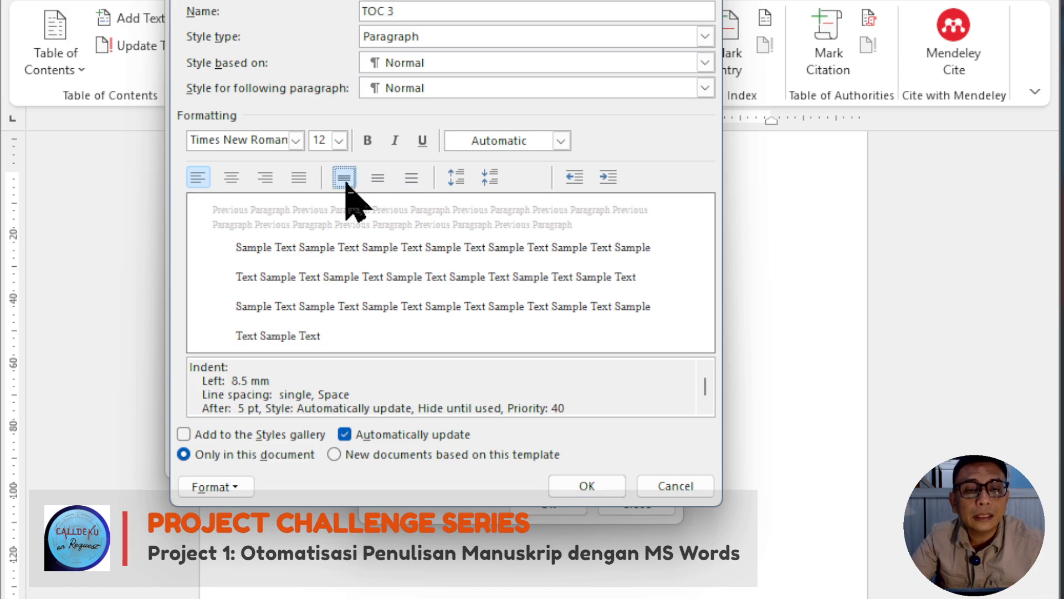
click(603, 484)
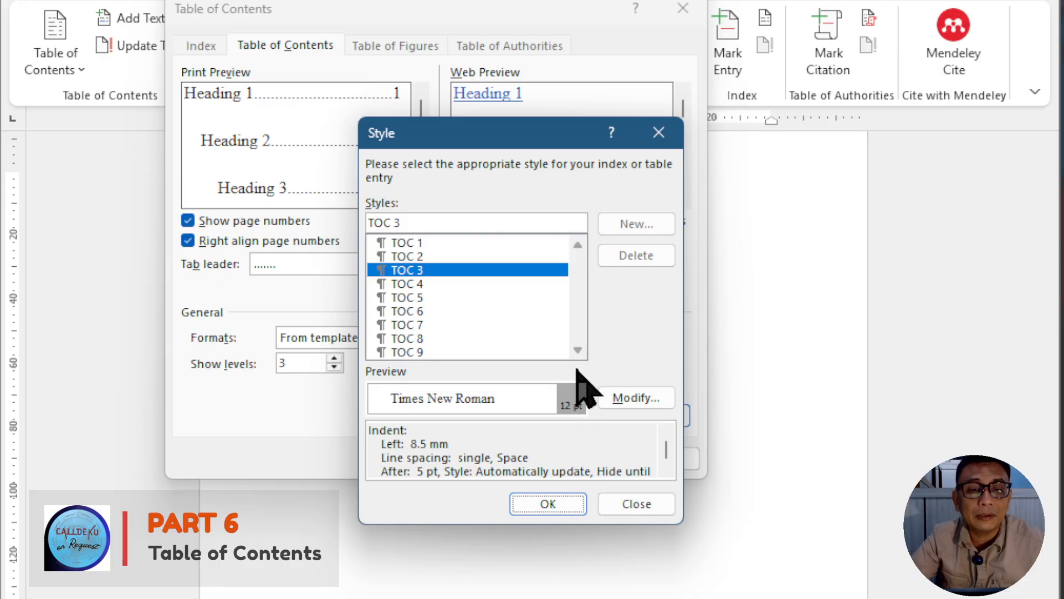
Step: Make the first-level entries bold by modifying the TOC 1 style
click(471, 242)
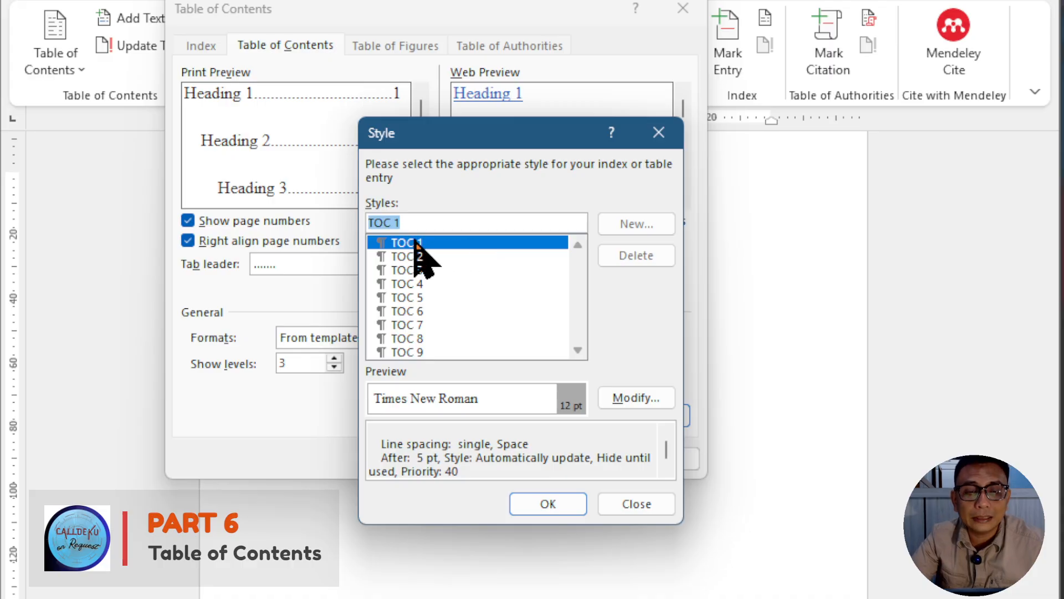
click(632, 397)
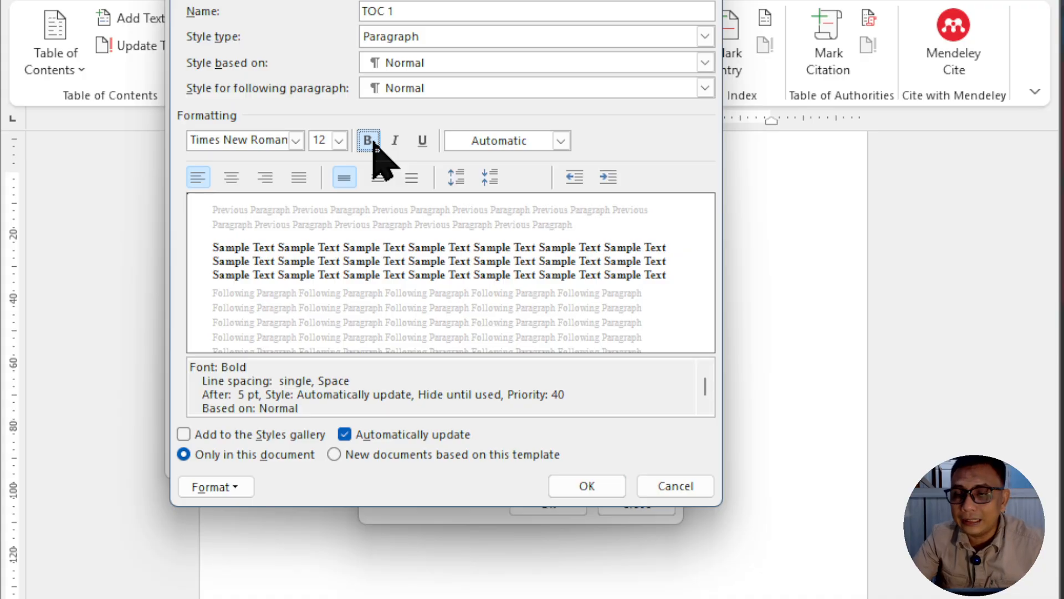
click(589, 488)
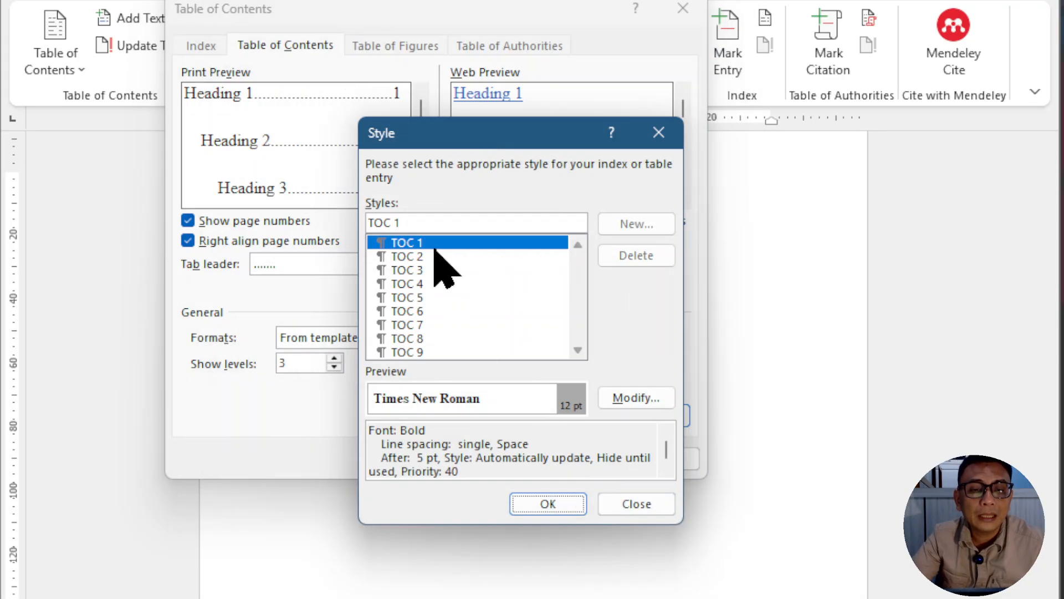
Step: Make the third-level entries italic by modifying the TOC 3 style
click(415, 256)
click(421, 282)
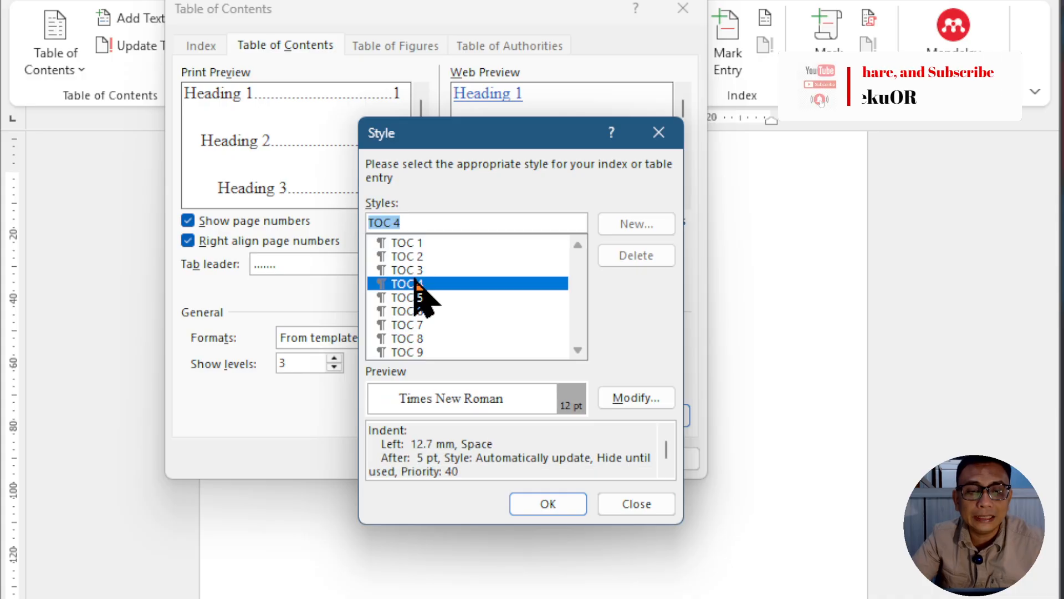
click(423, 270)
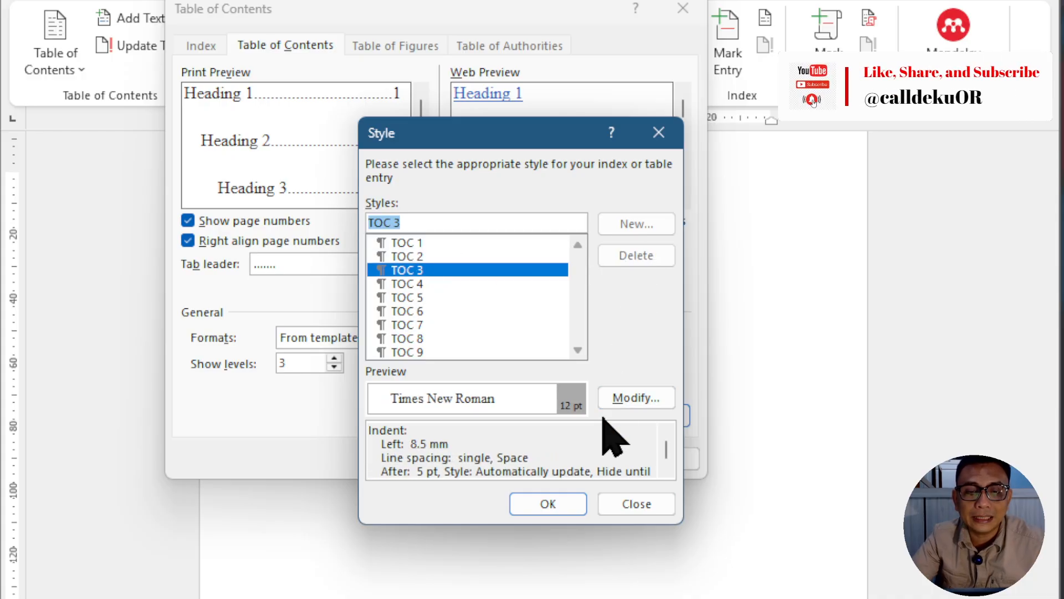
click(624, 406)
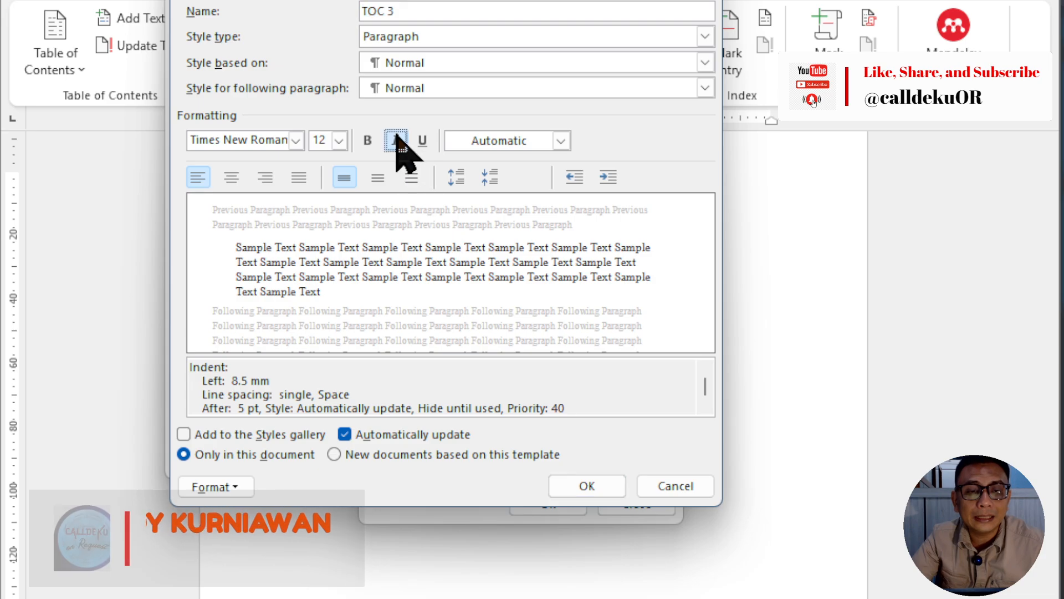
click(395, 140)
click(603, 489)
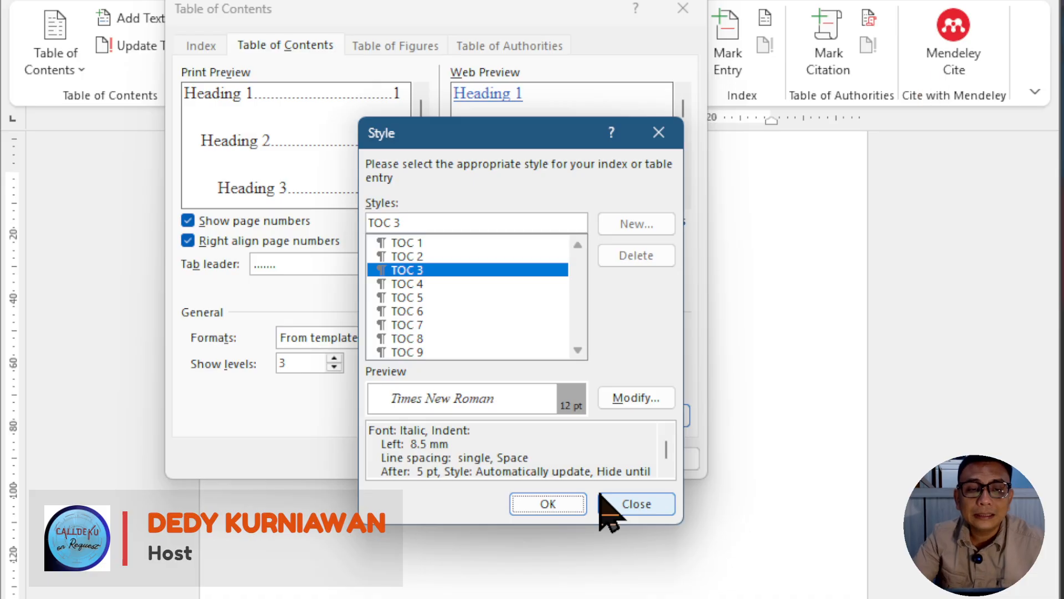
Step: Accept the modified TOC styles and insert the three-level table of contents below the title, reviewing its entries
click(547, 504)
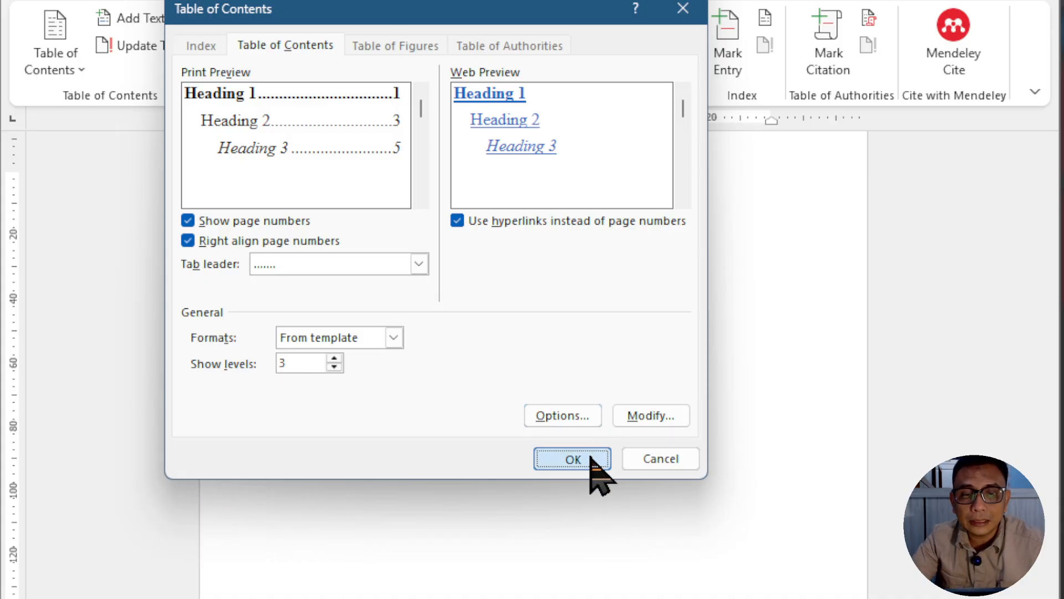
click(573, 460)
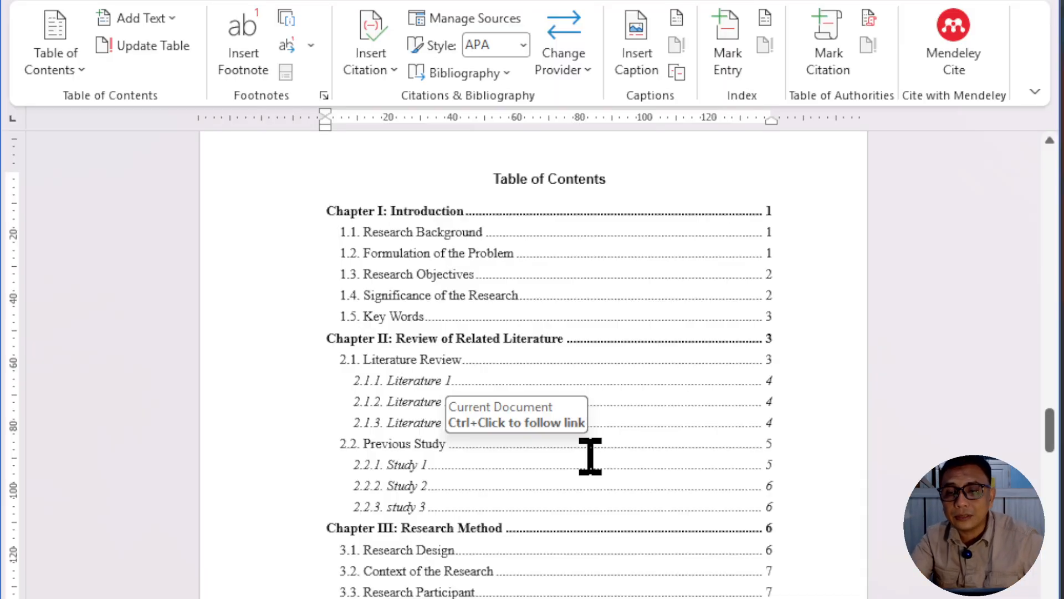
scroll(596, 477, up, 1)
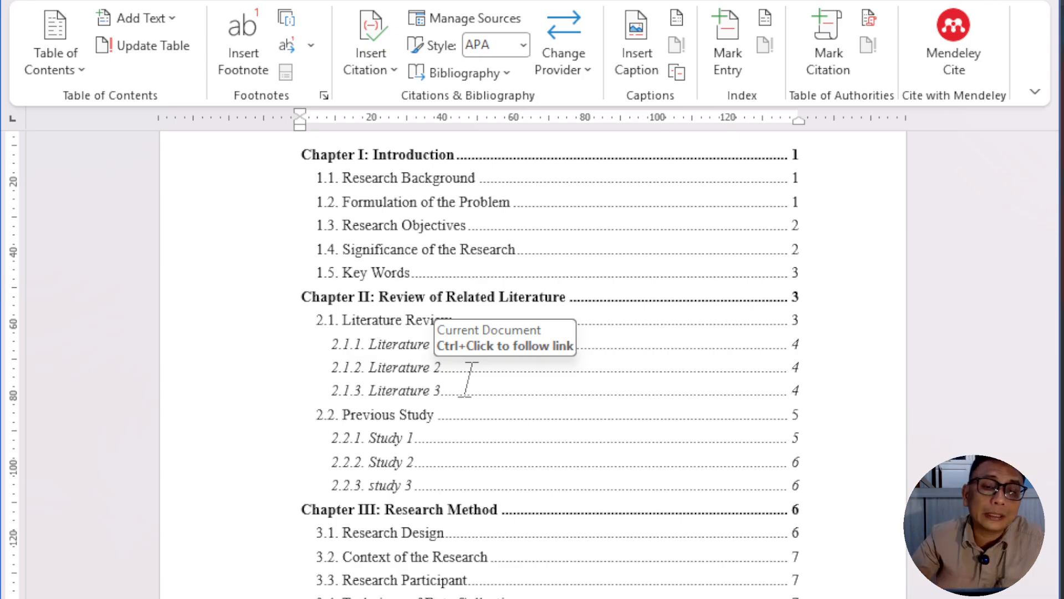
scroll(476, 248, up, 2)
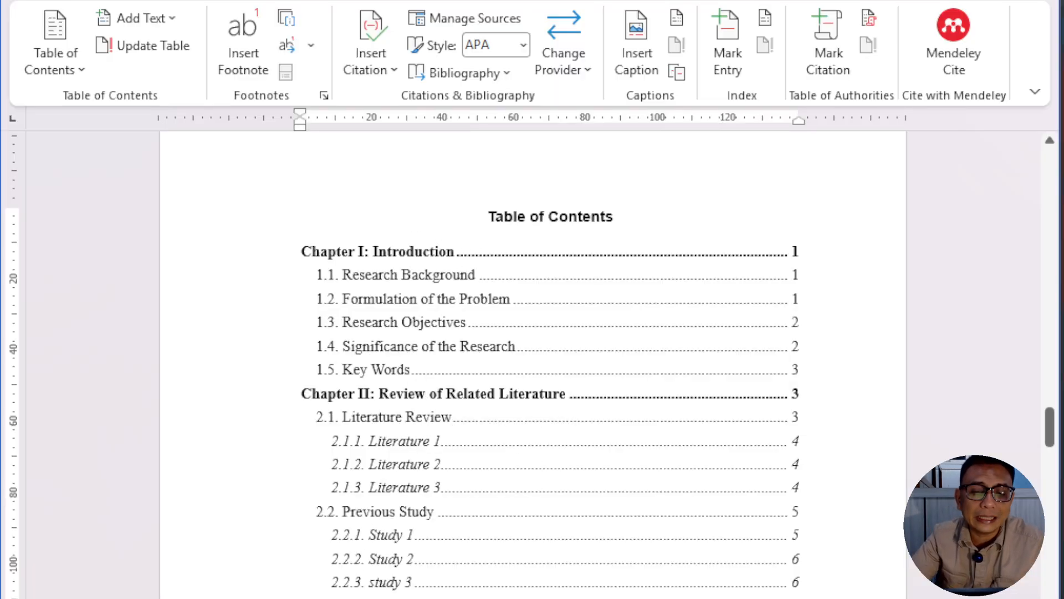
Step: Reopen the custom table of contents settings for the inserted table and open the options that assign styles to TOC levels
click(381, 416)
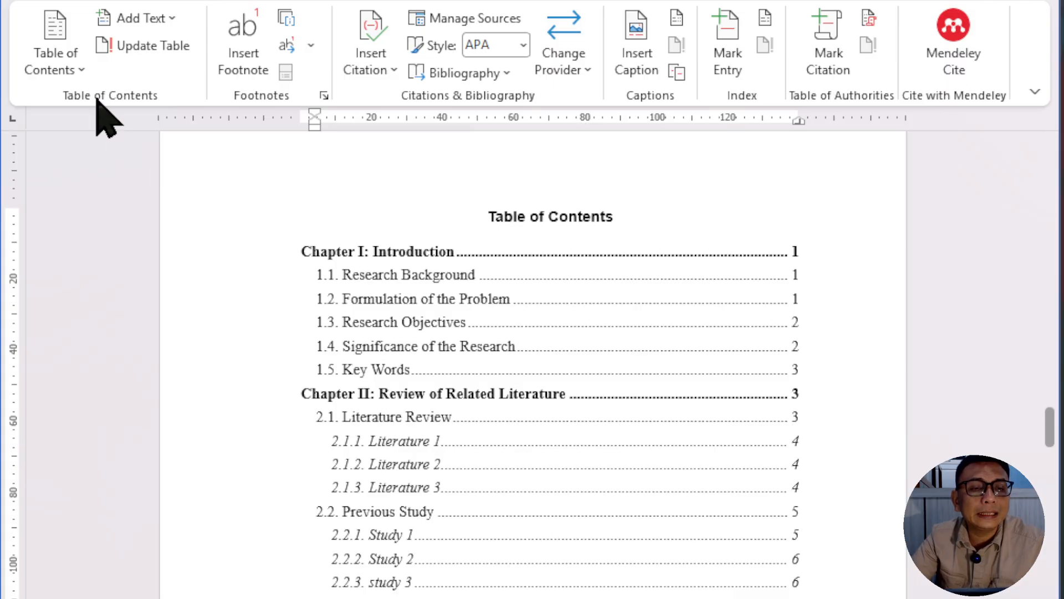
click(78, 51)
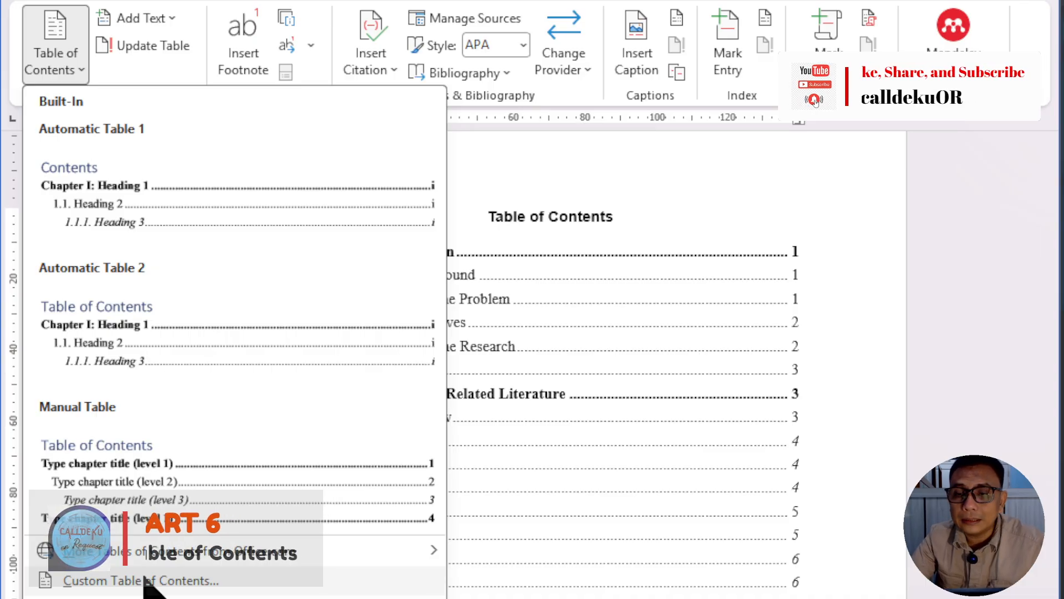
mouse_move(147, 560)
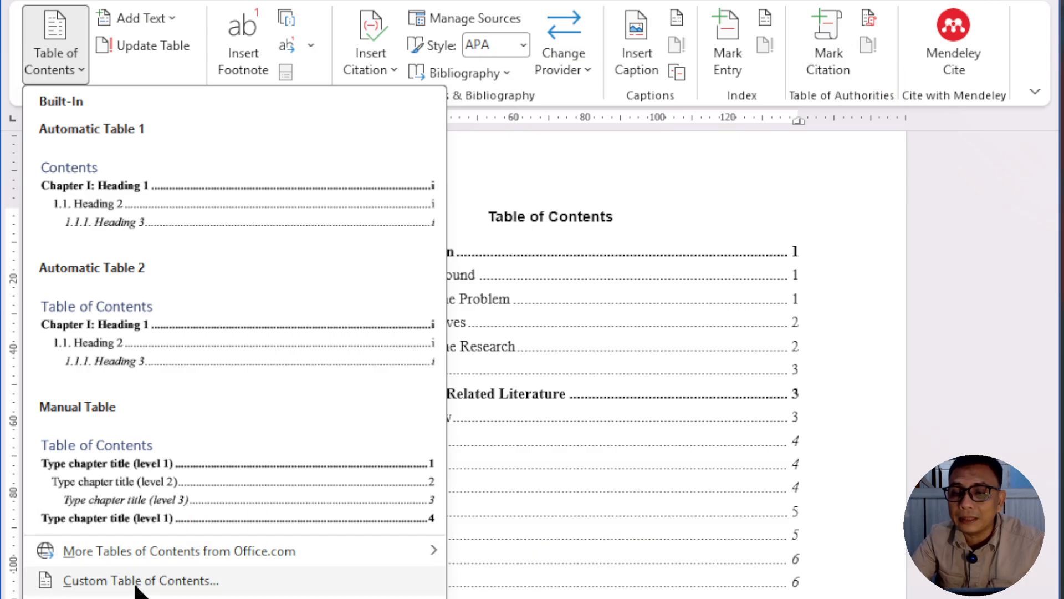
click(139, 580)
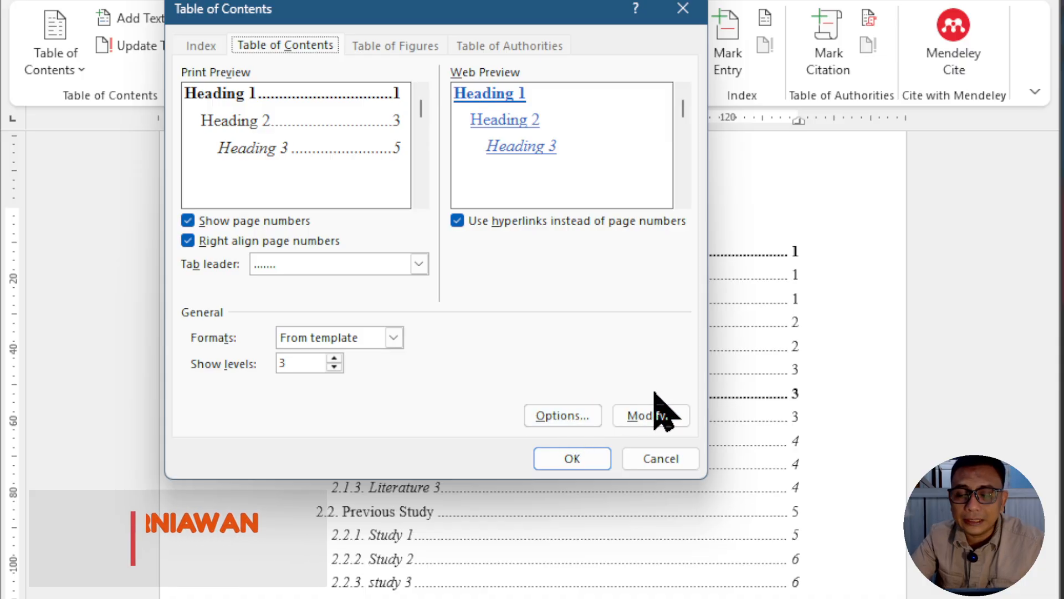
click(559, 417)
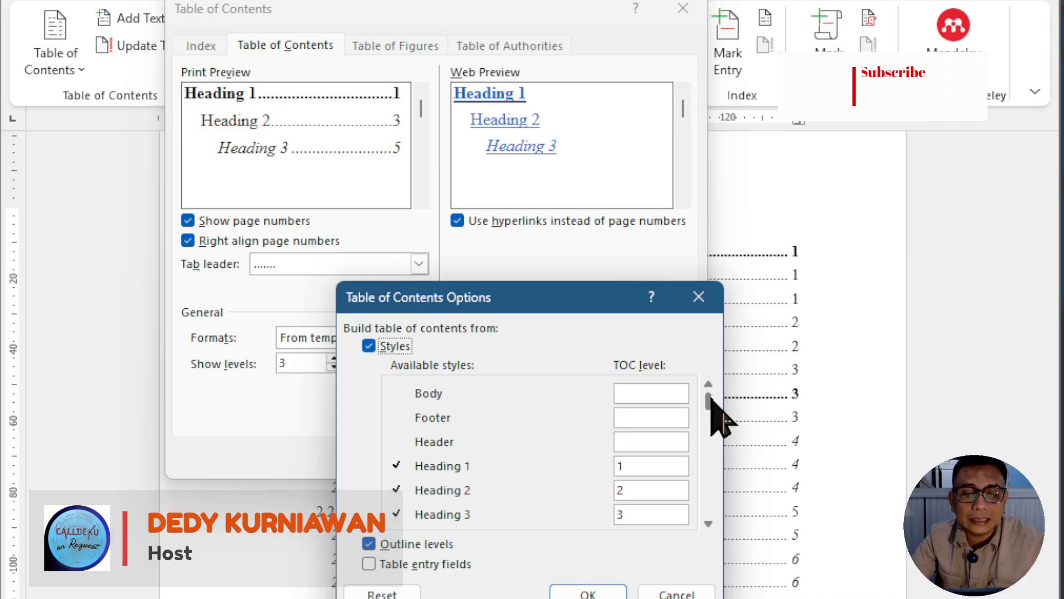
Step: Assign TOC level 1 to the Non Chapter style so its headings are included in the table of contents
drag(709, 397, 705, 442)
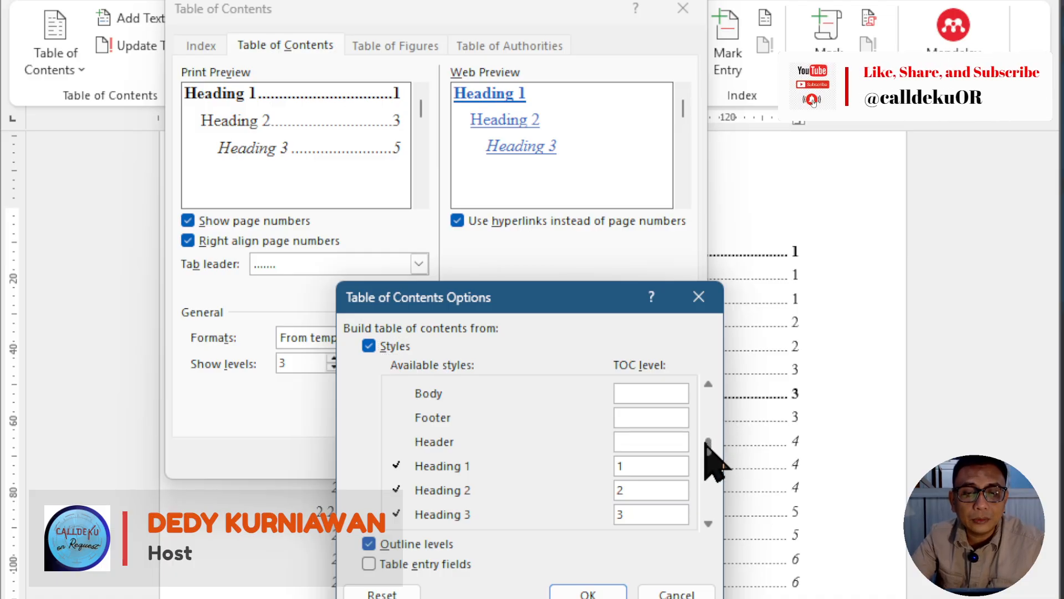
drag(708, 505, 708, 516)
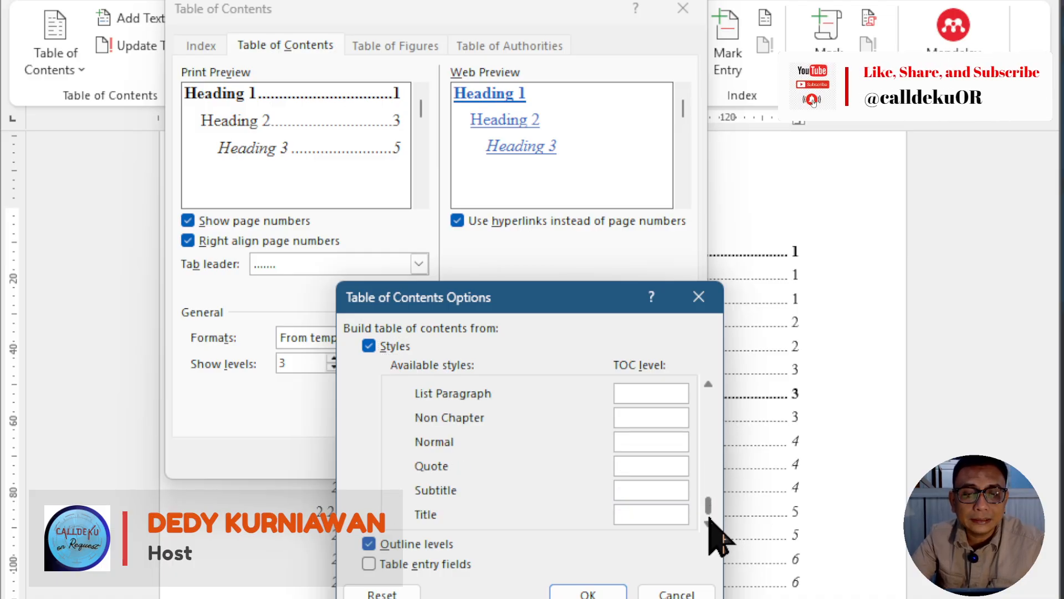
click(708, 381)
click(707, 381)
scroll(709, 379, up, 3)
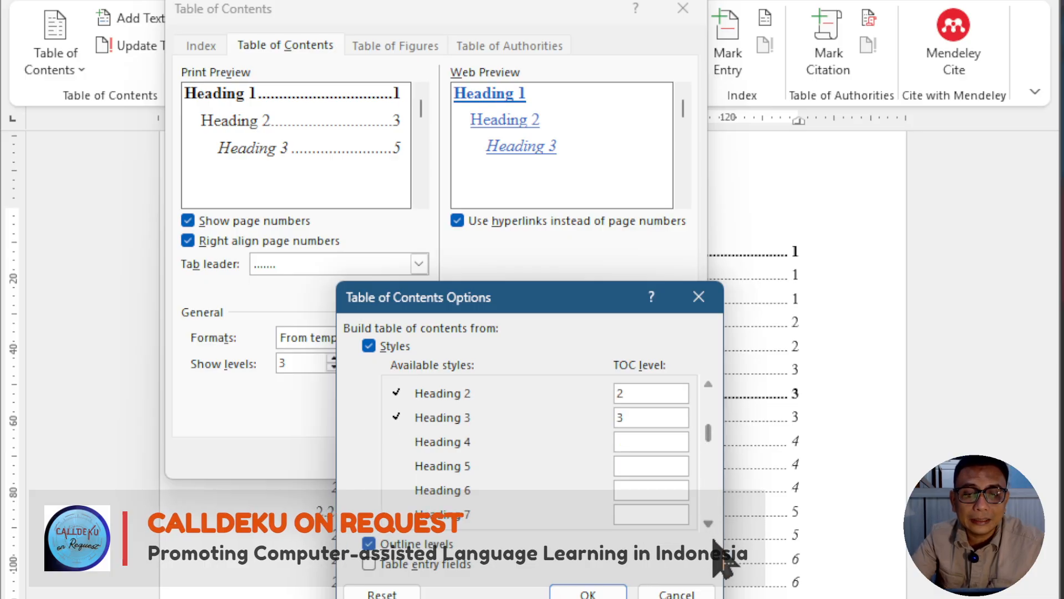
click(709, 522)
click(709, 522)
click(709, 523)
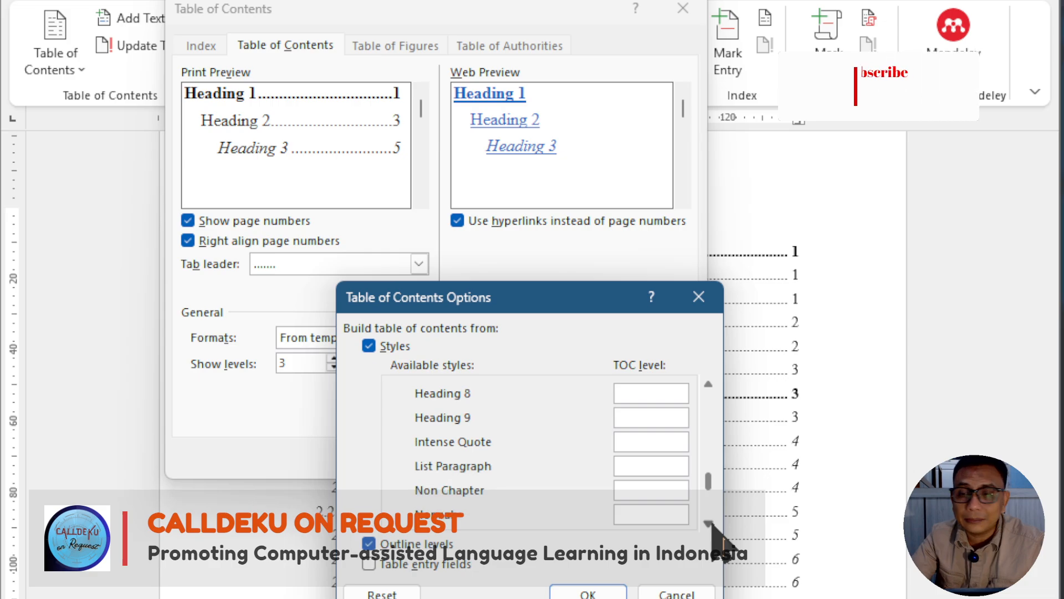
click(709, 523)
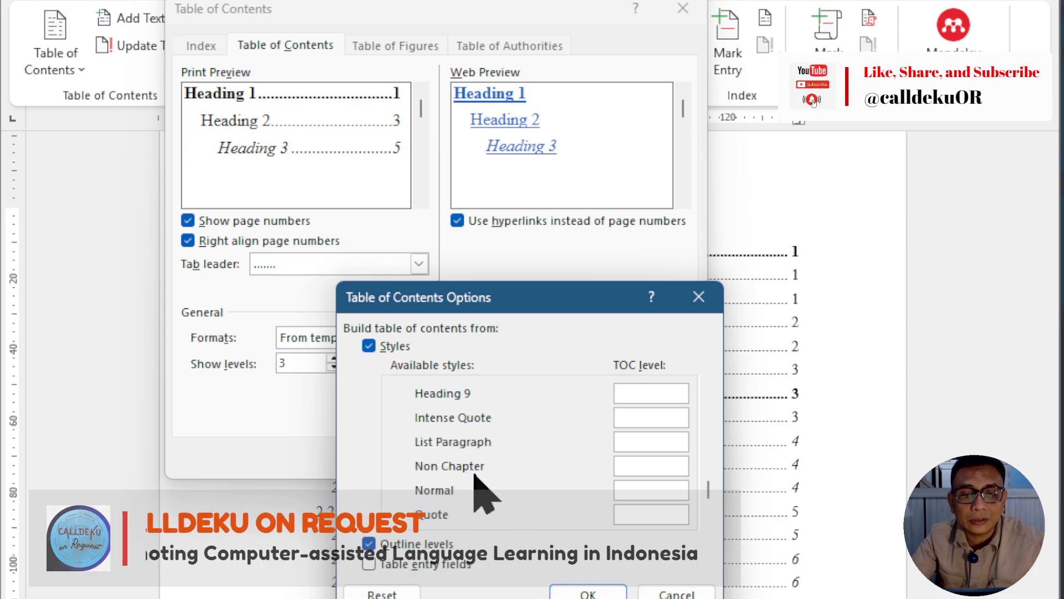
click(654, 466)
text(1)
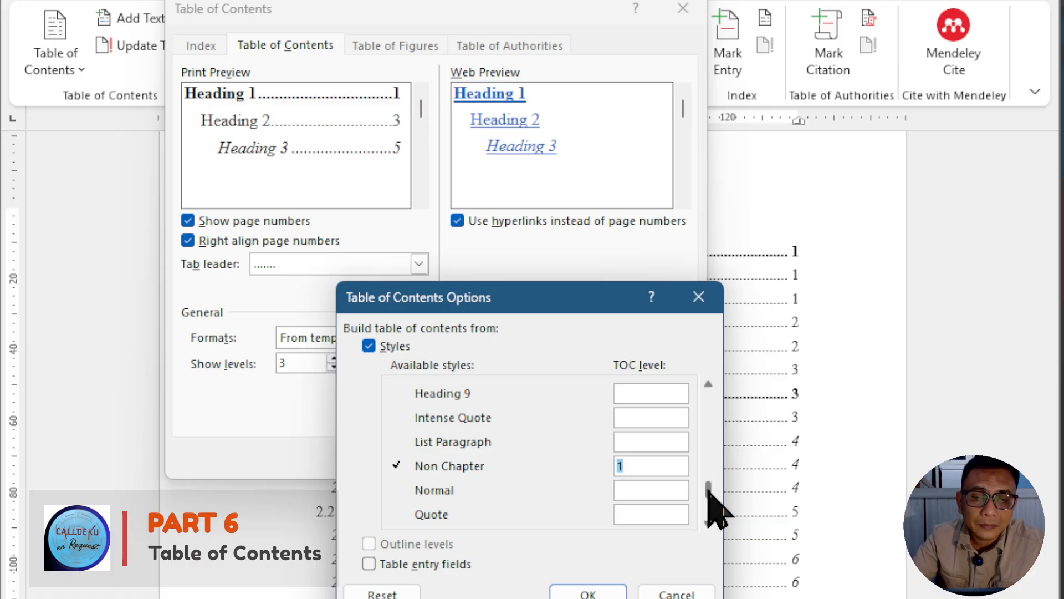
scroll(712, 388, up, 6)
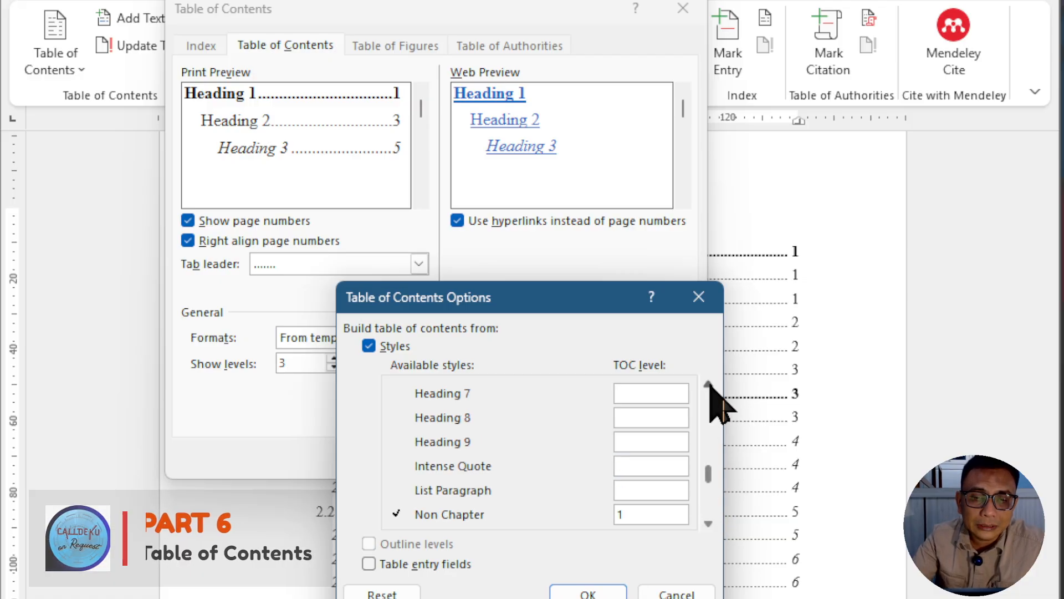
Step: Accept the style level options and replace the existing table of contents with the updated one
scroll(711, 388, up, 2)
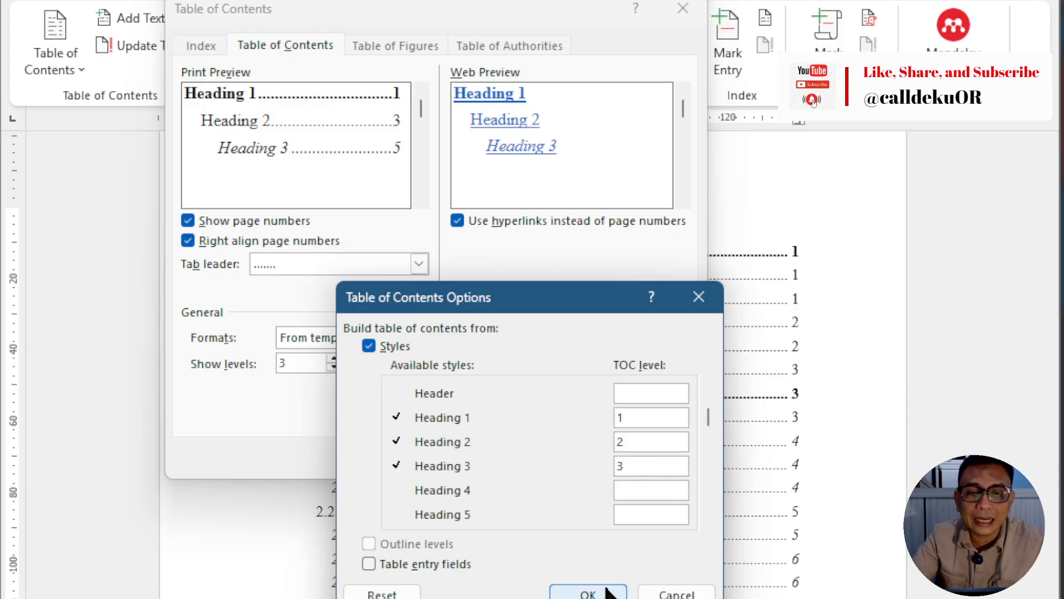
click(588, 592)
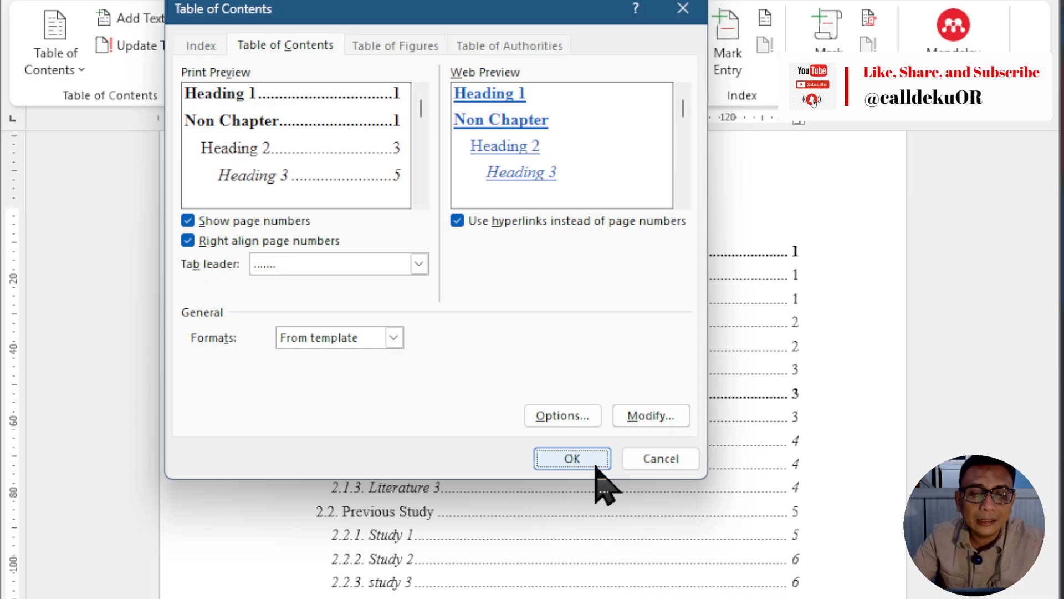
click(572, 459)
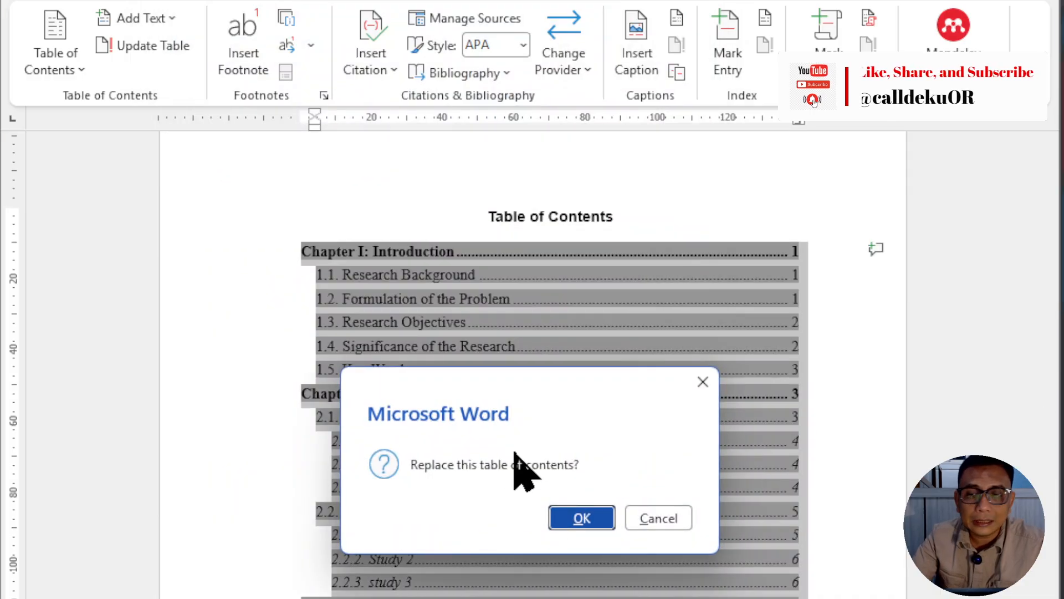
click(580, 518)
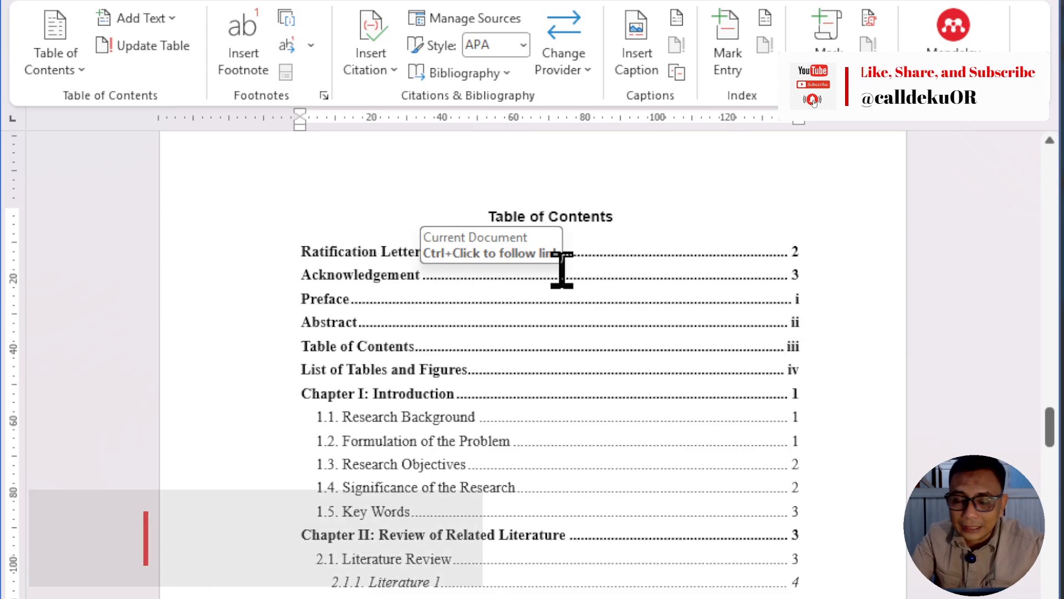
drag(422, 252, 267, 257)
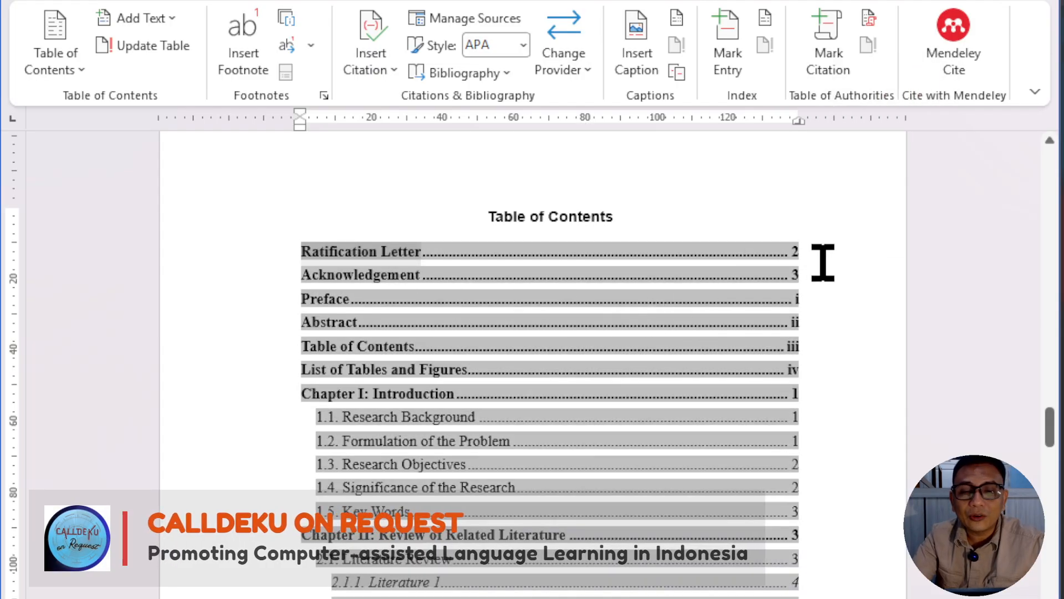
click(754, 215)
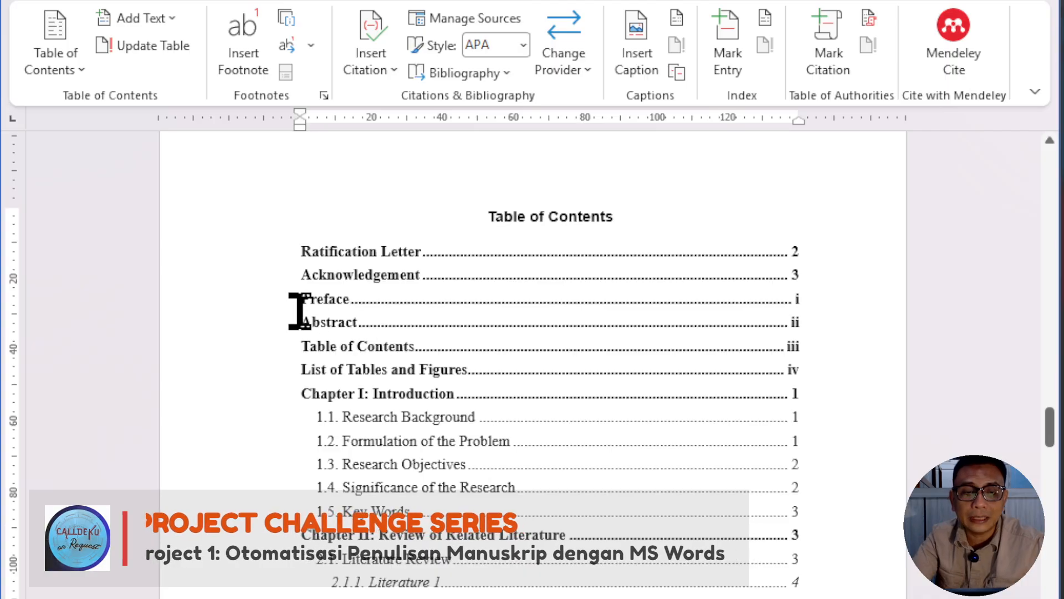
drag(299, 306, 502, 576)
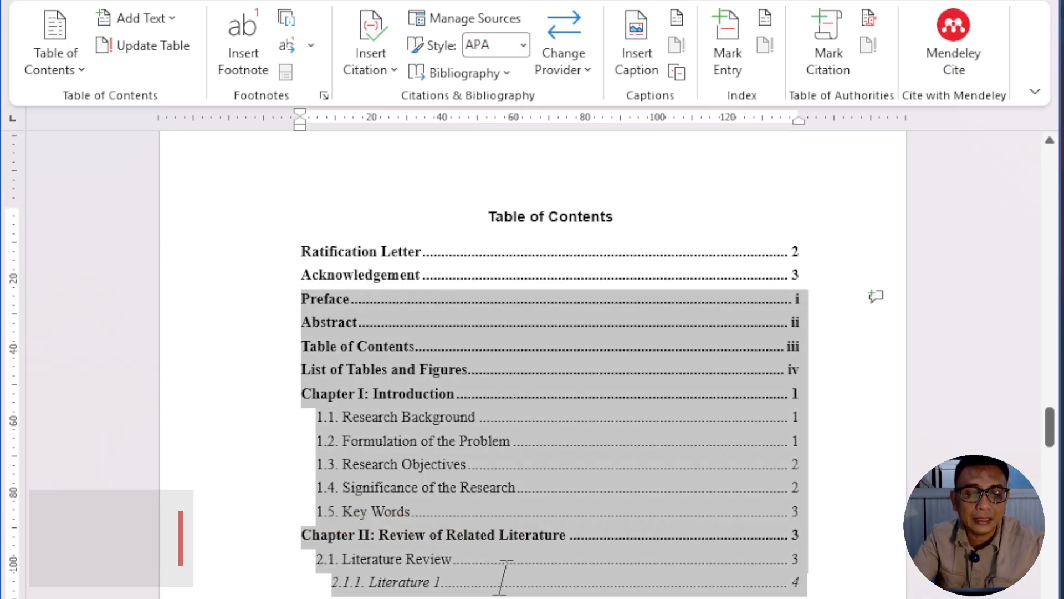
click(993, 511)
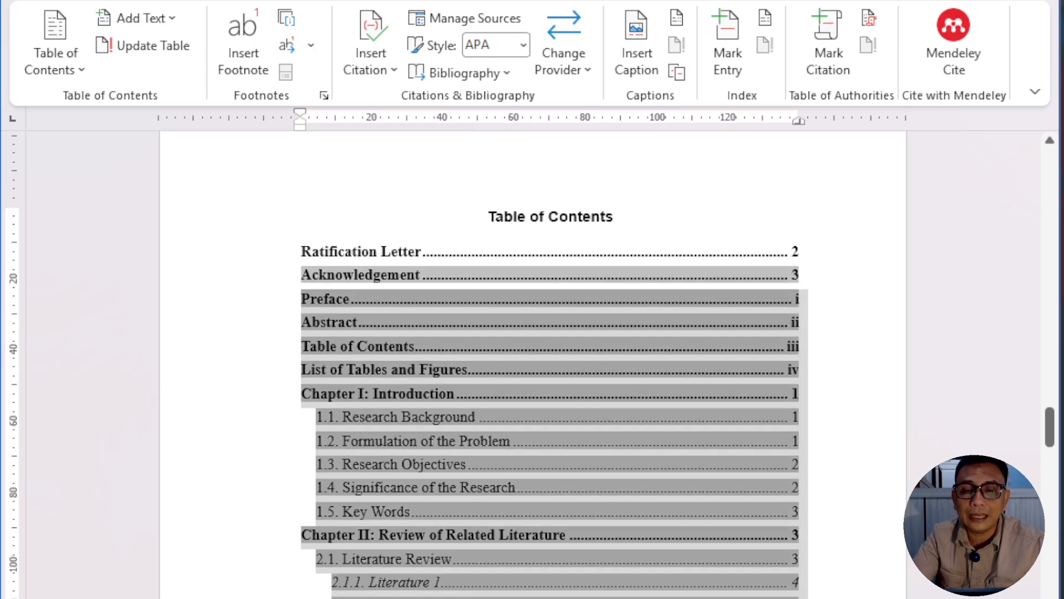
Step: Apply the Normal style to the Ratification Letter heading on its own page to exclude it from the table of contents
drag(1057, 435, 1034, 228)
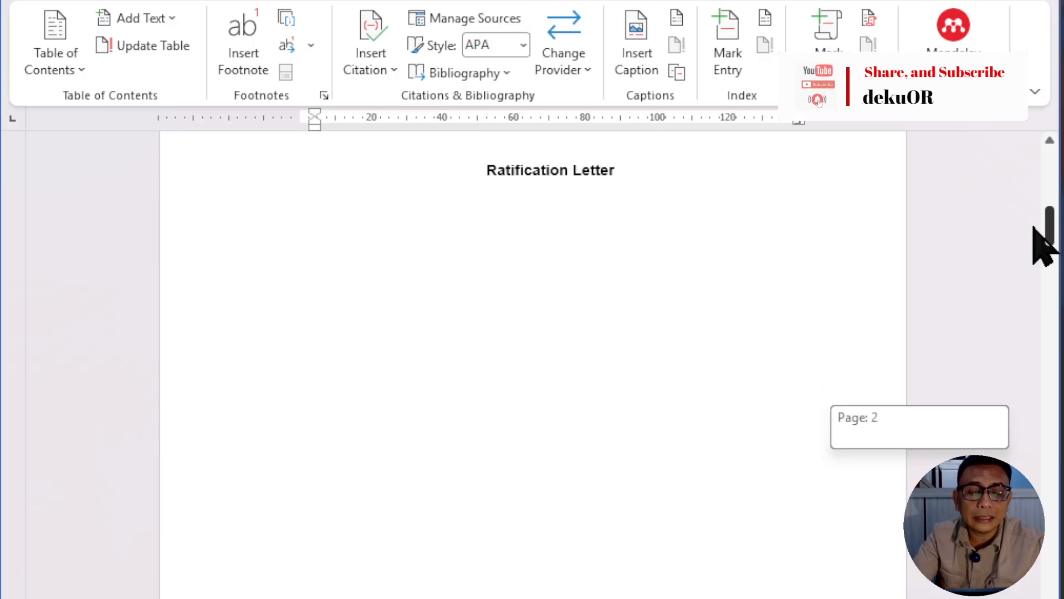
click(554, 185)
drag(484, 174, 615, 183)
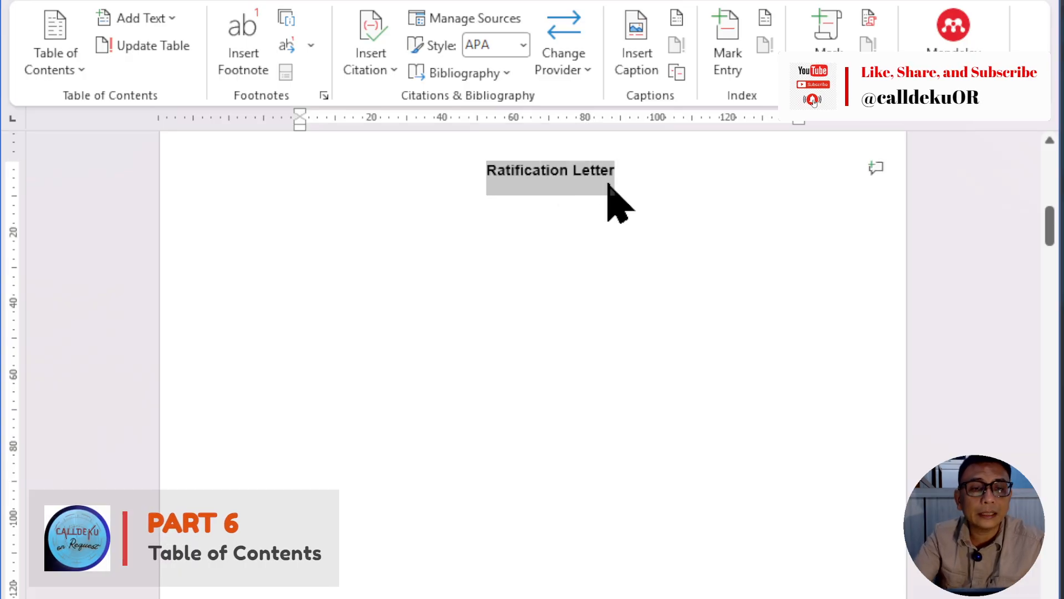
click(98, 10)
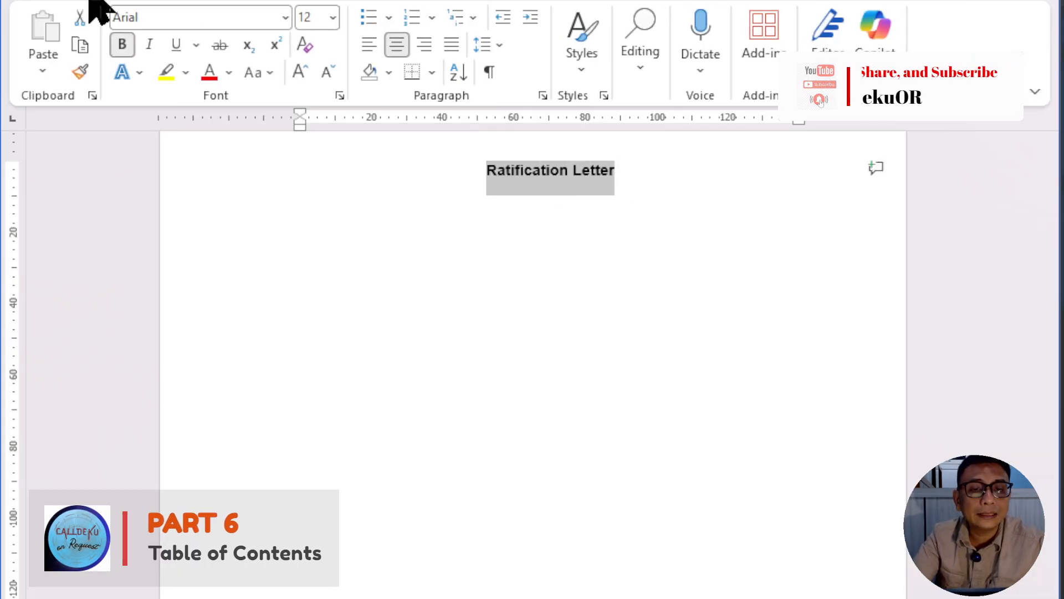
click(582, 67)
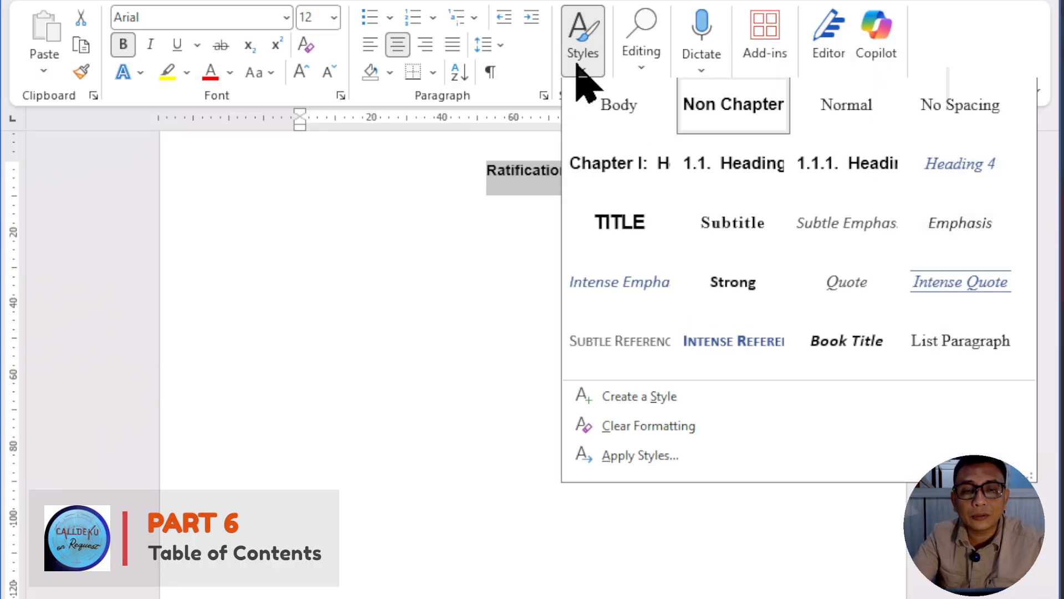
click(845, 114)
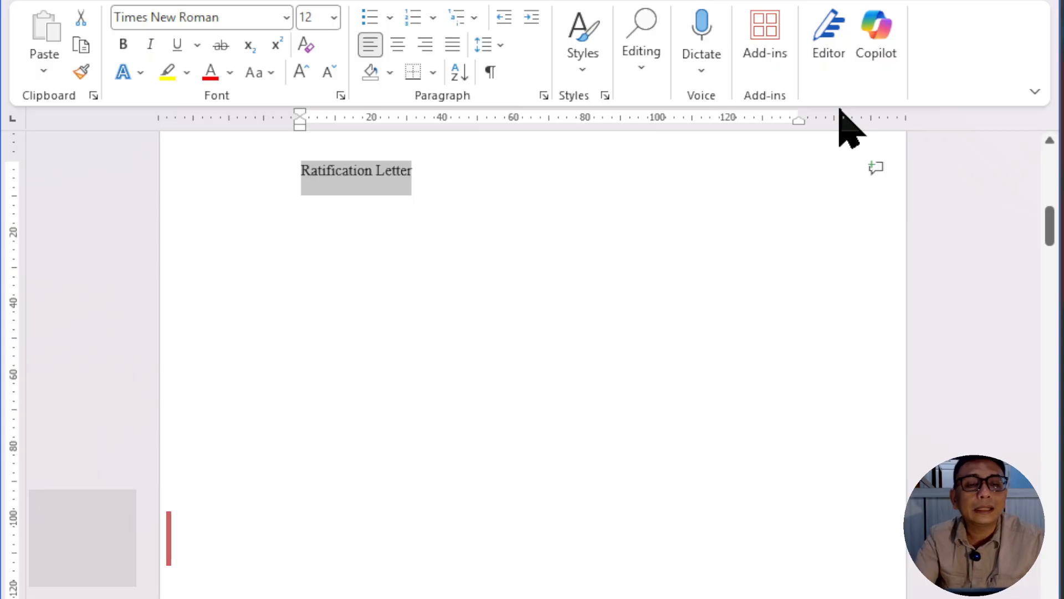
Step: Format the Ratification Letter title manually as Arial, bold and centred
click(286, 17)
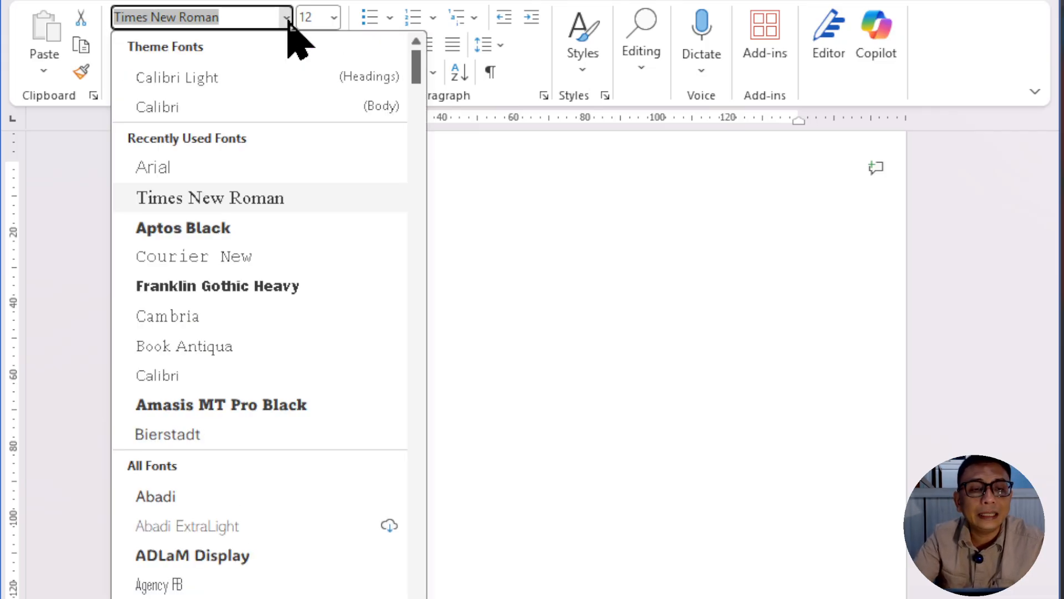
click(195, 169)
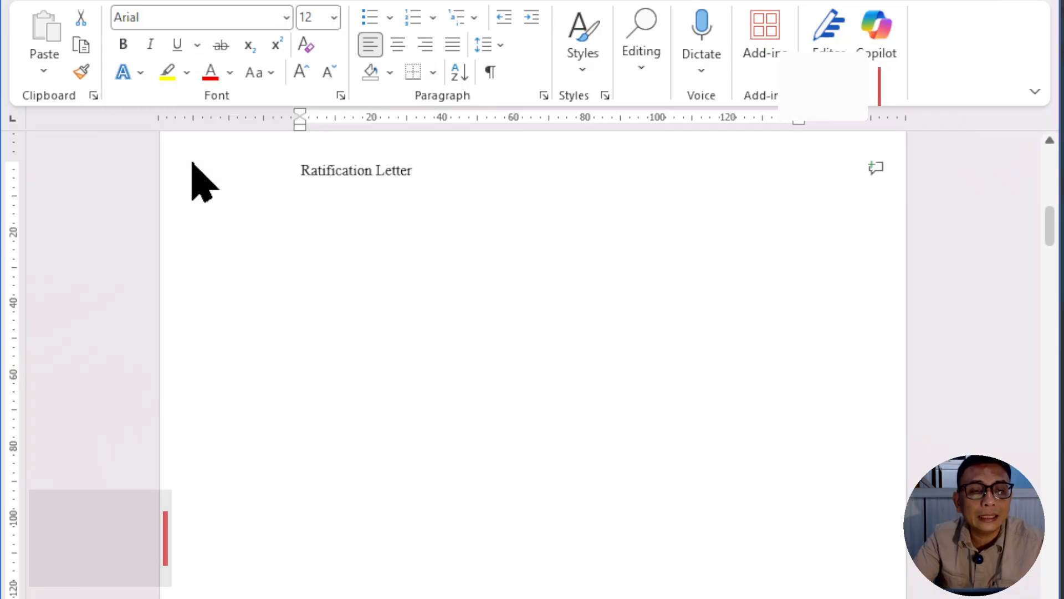
click(123, 45)
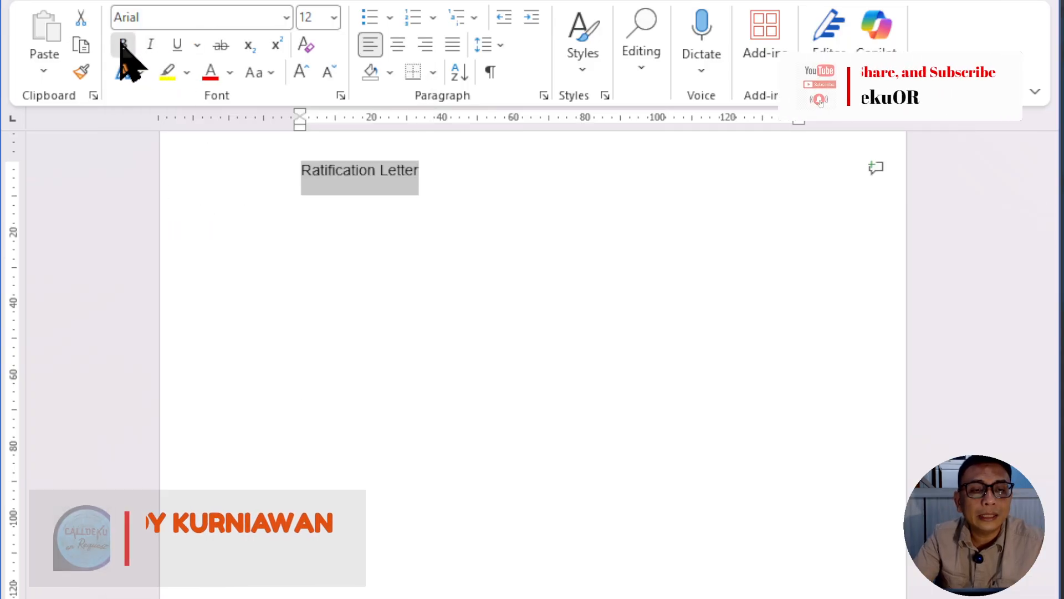
click(397, 47)
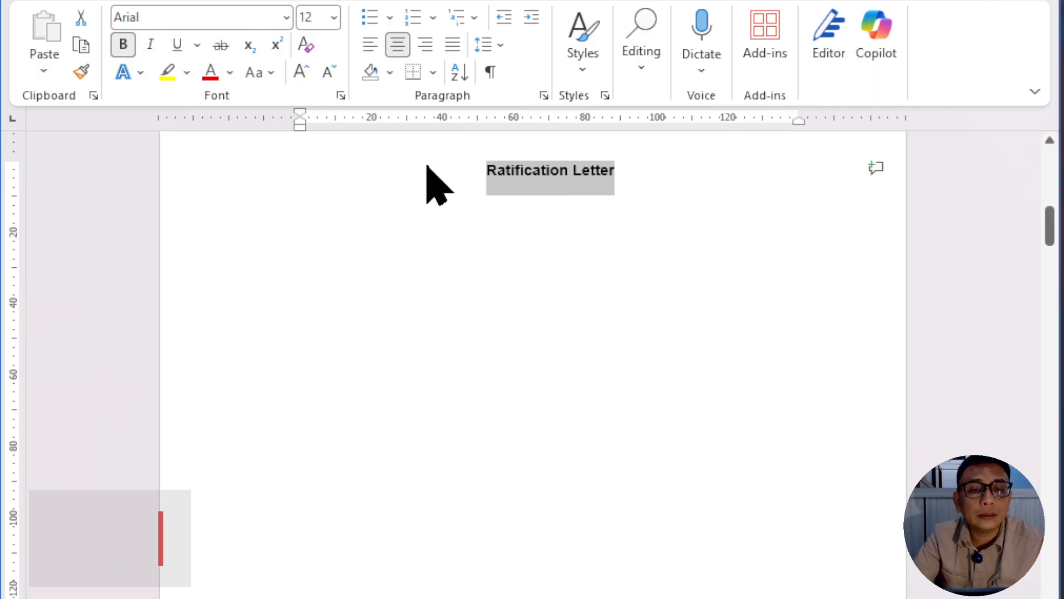
click(530, 266)
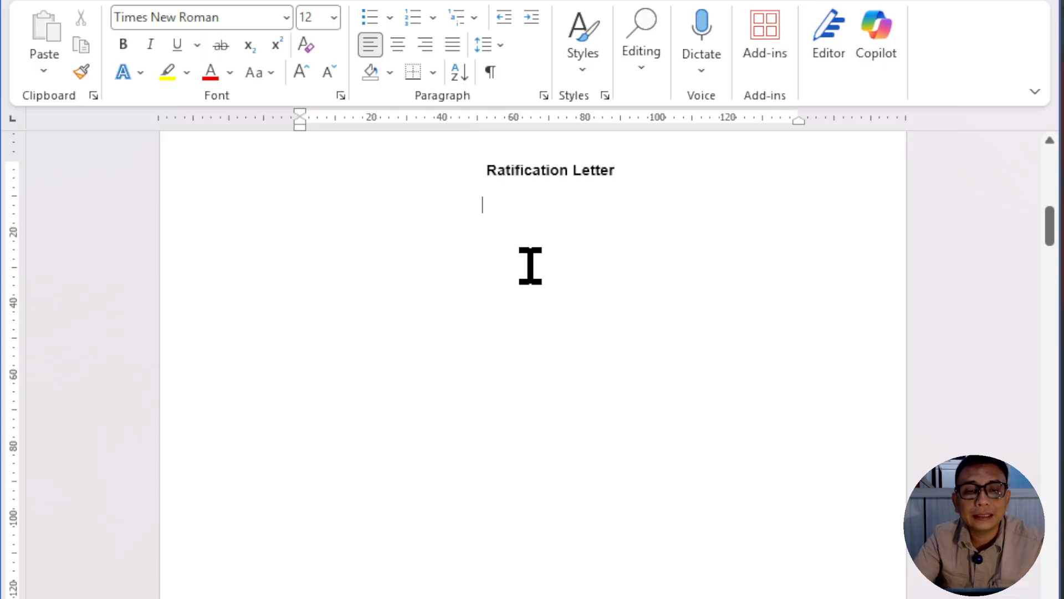
Step: Apply the Normal style to the Acknowledgement heading on the following page
scroll(530, 266, down, 10)
scroll(531, 272, down, 5)
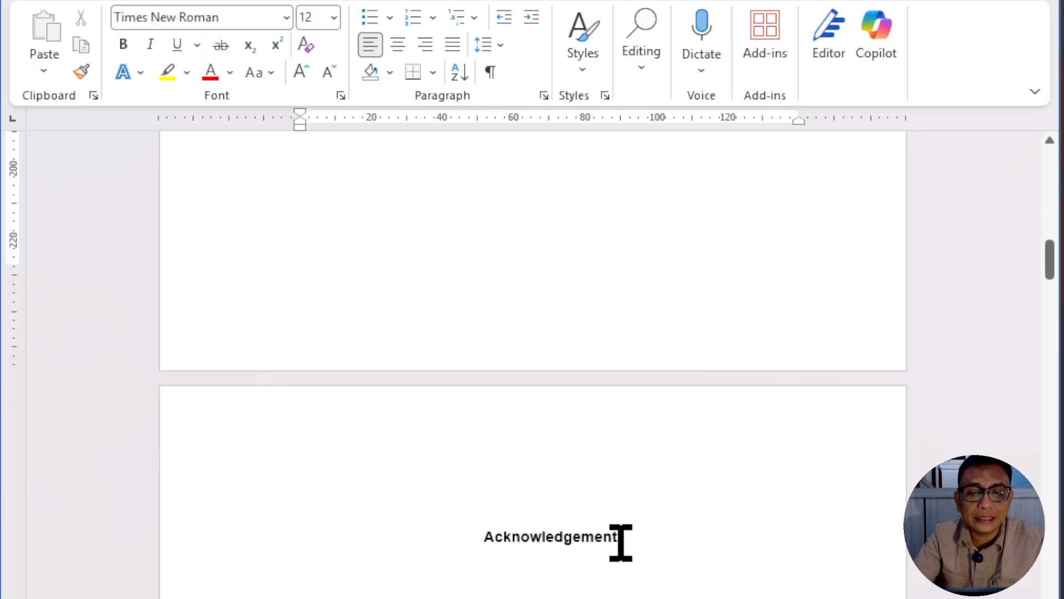
drag(627, 543, 485, 550)
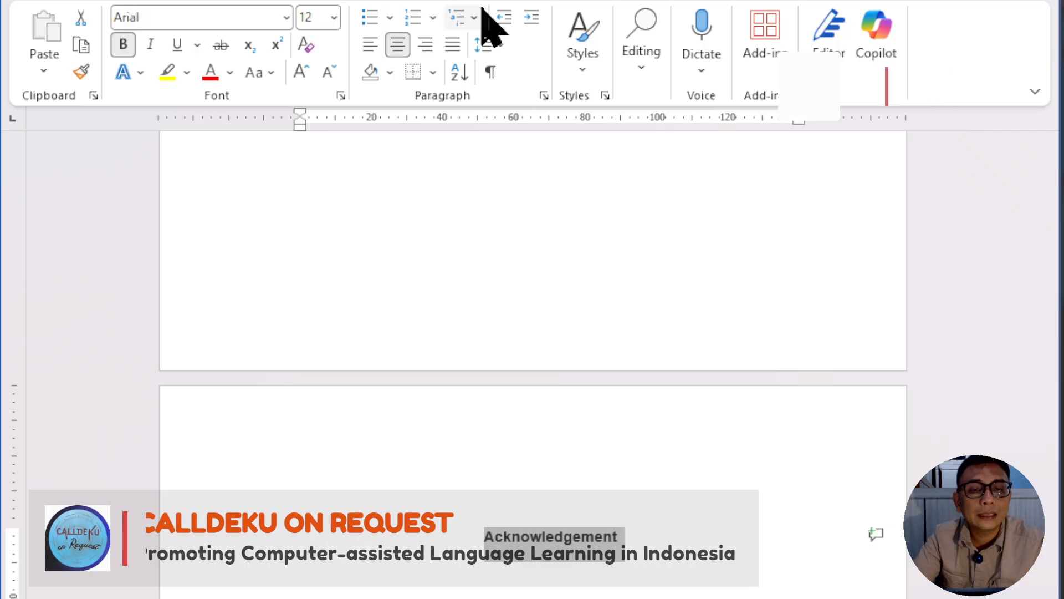
click(587, 71)
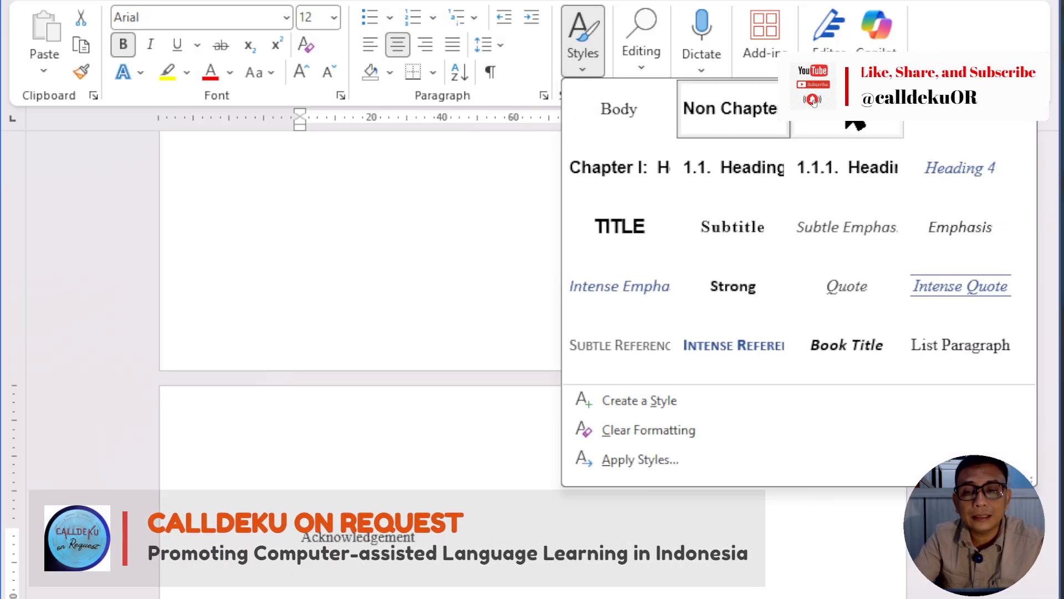
click(832, 133)
Step: Centre the Acknowledgement title and format it as bold Arial
click(398, 45)
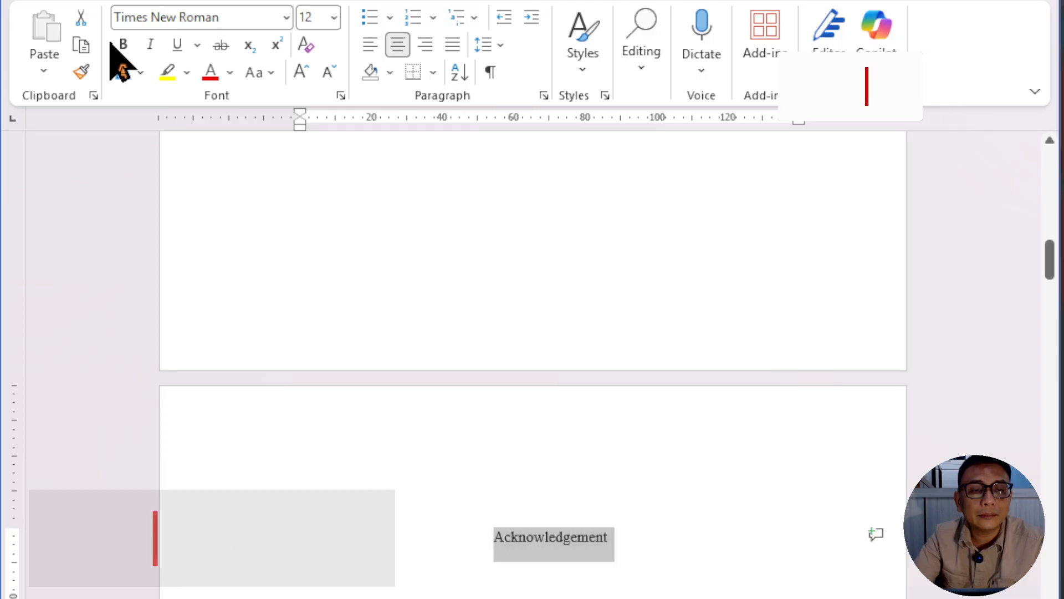
click(286, 17)
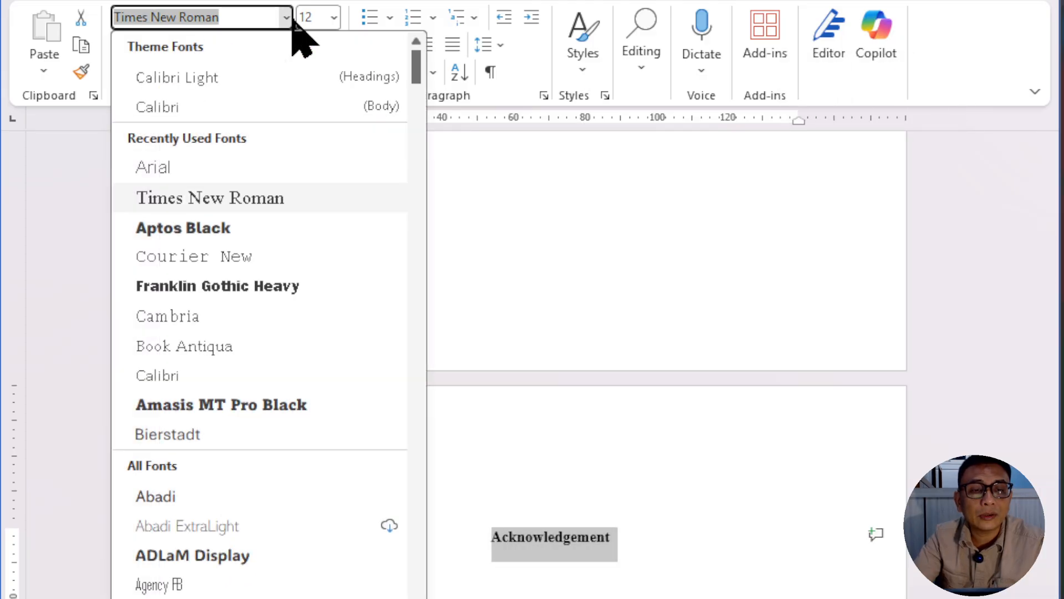
click(201, 166)
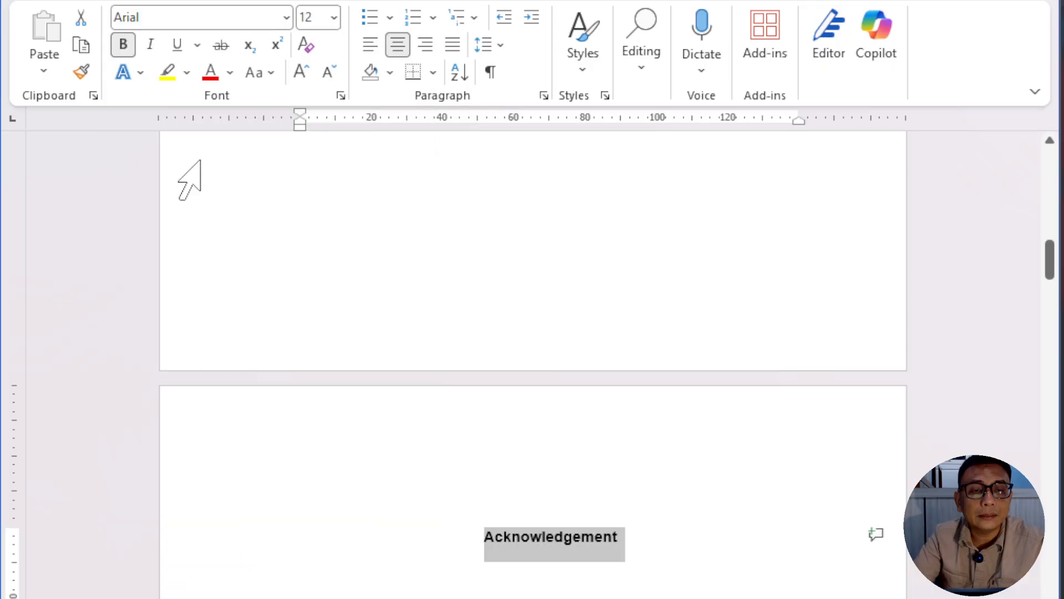
click(652, 585)
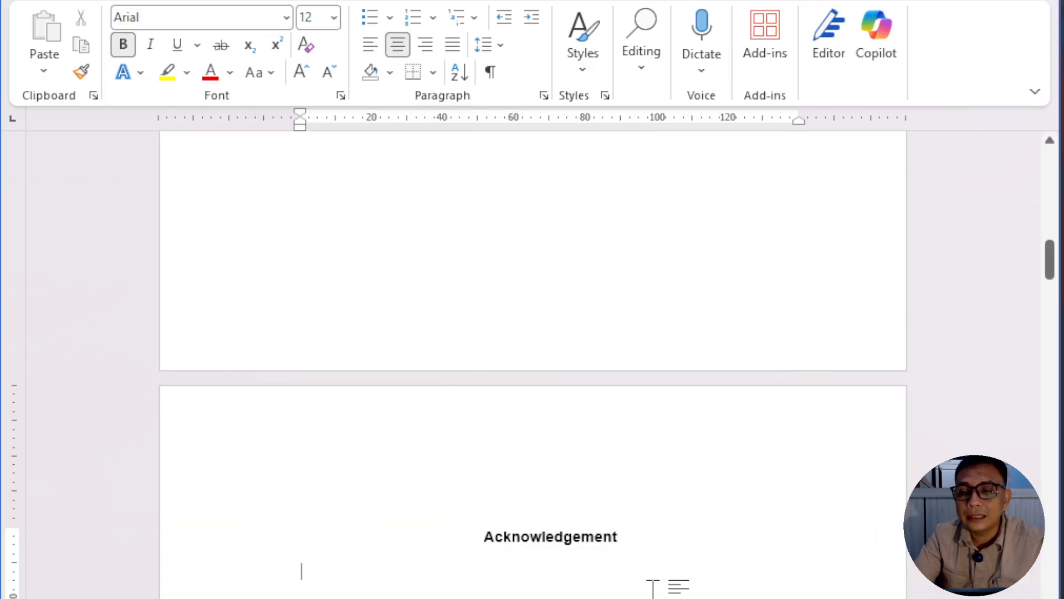
Step: Go through the pages after the Acknowledgement up to the Table of Contents page
scroll(593, 598, down, 1)
scroll(593, 598, up, 12)
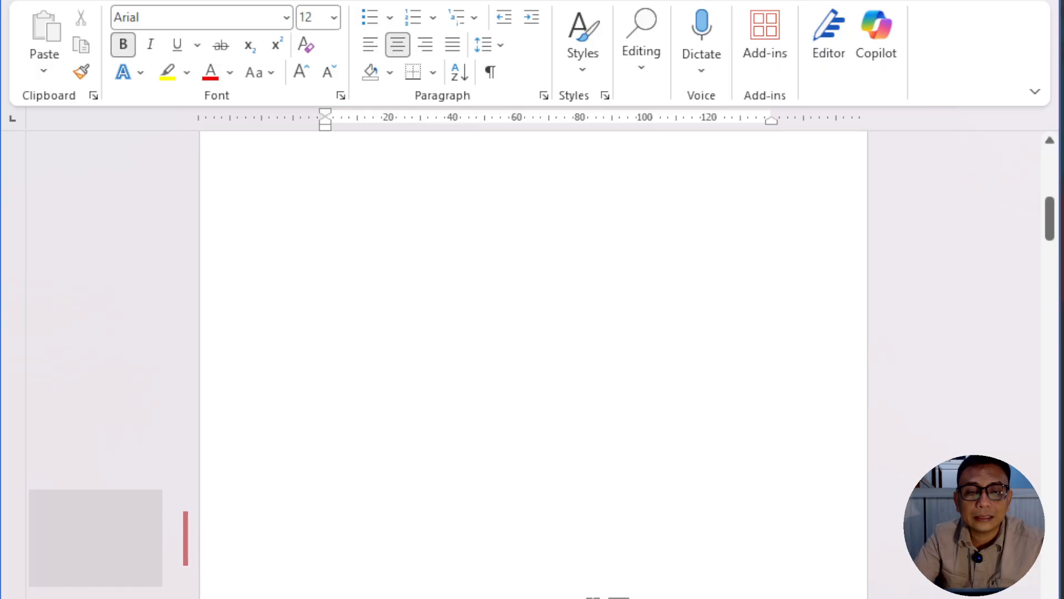
scroll(565, 584, down, 10)
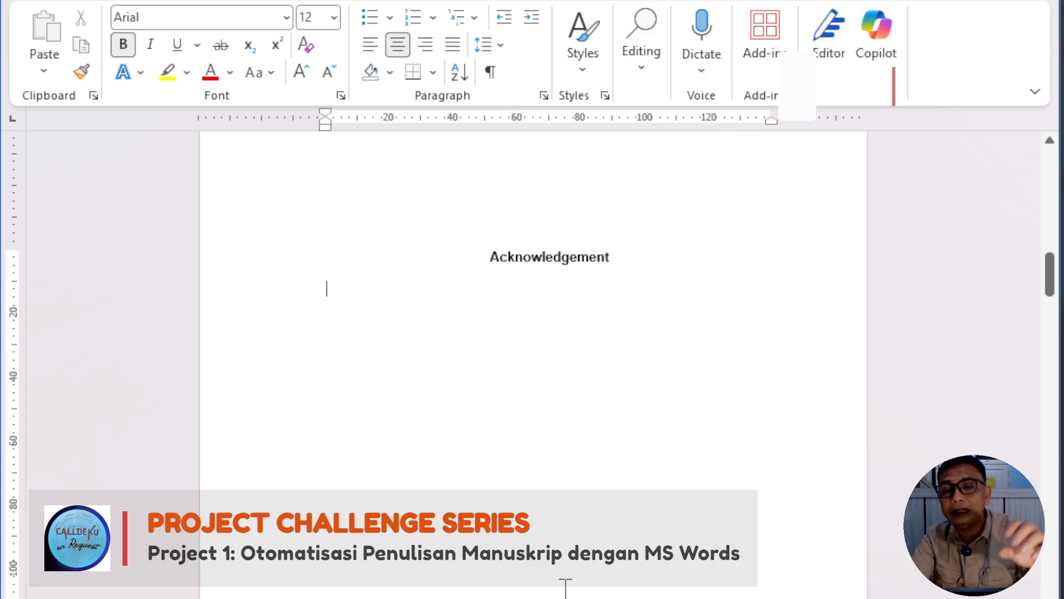
scroll(566, 587, down, 10)
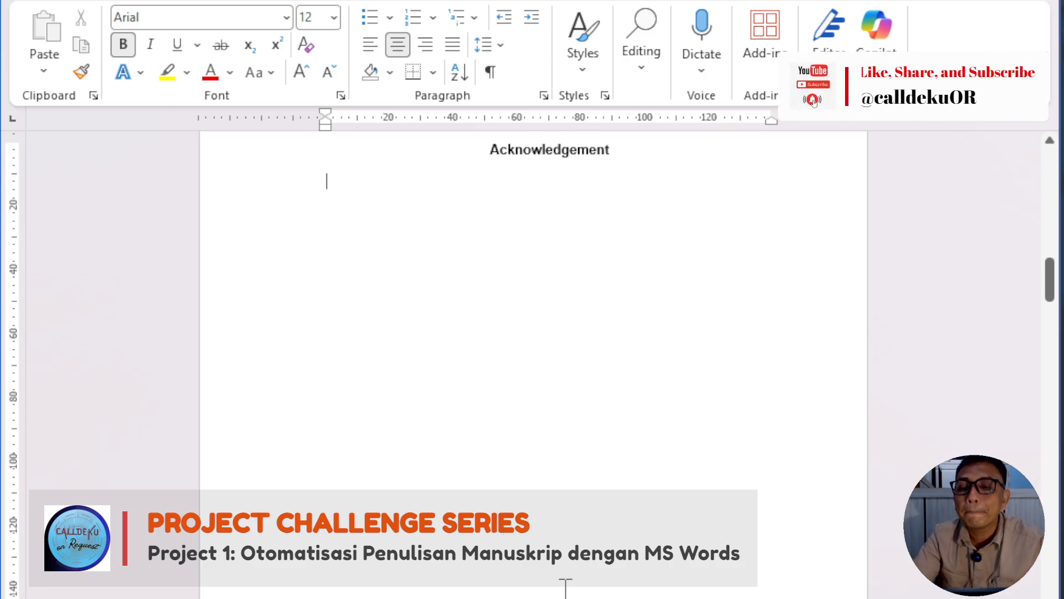
scroll(565, 588, down, 10)
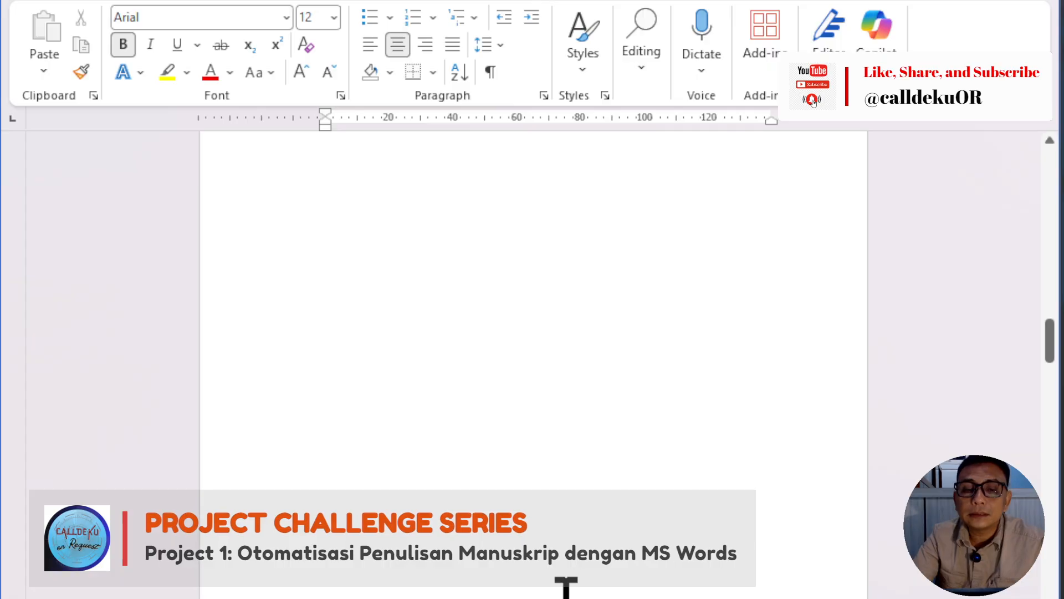
scroll(566, 593, down, 10)
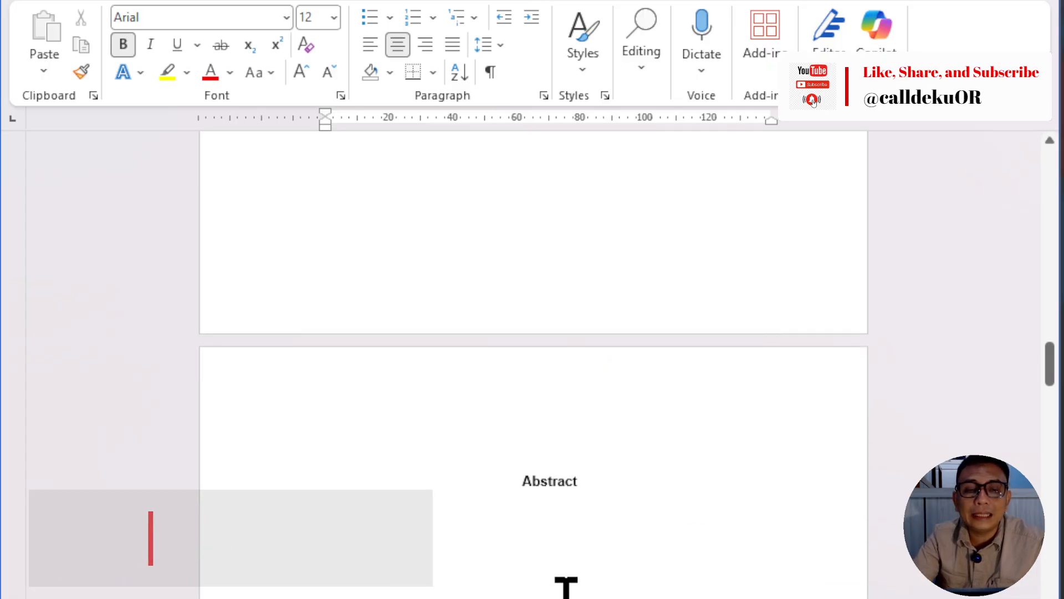
scroll(565, 588, down, 5)
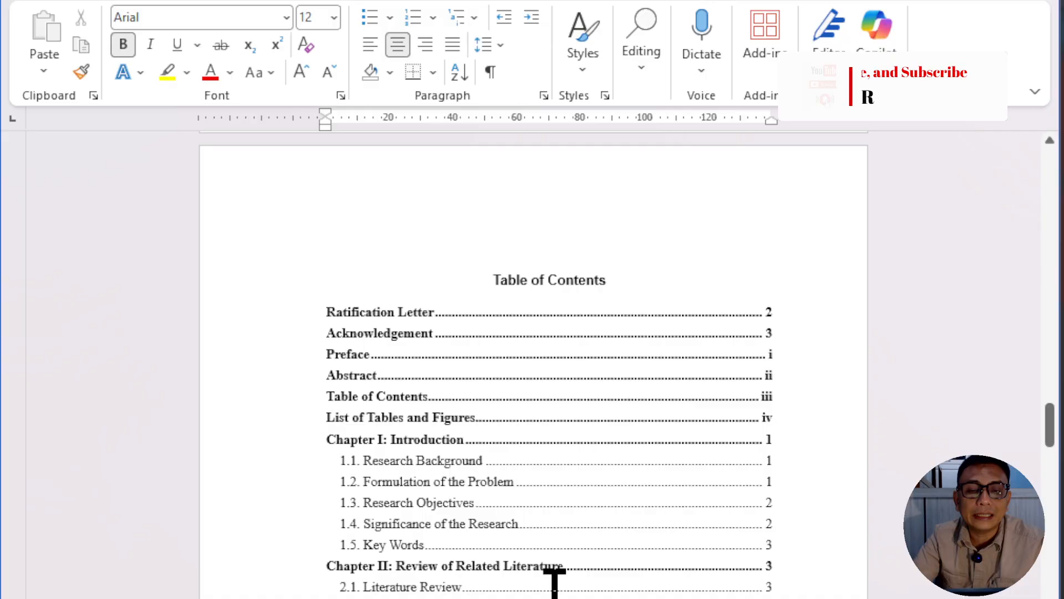
right_click(440, 417)
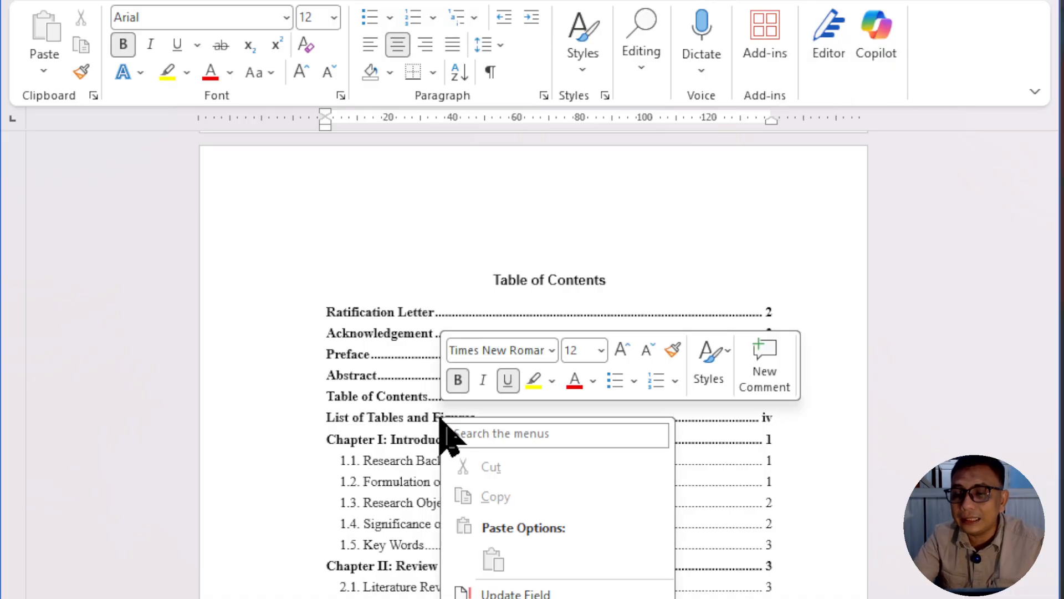
click(350, 232)
right_click(351, 232)
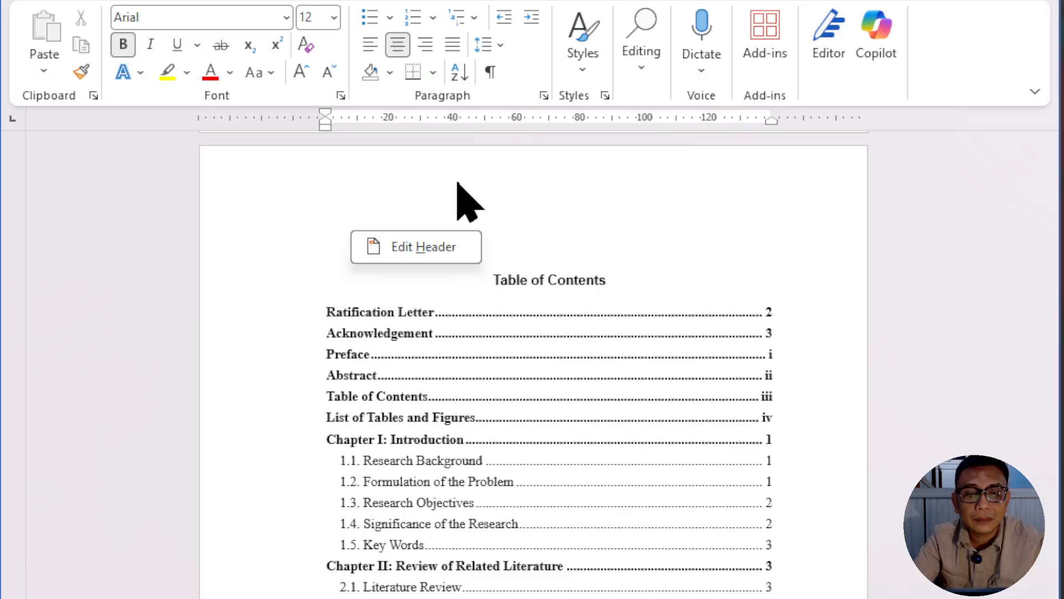
scroll(893, 346, down, 3)
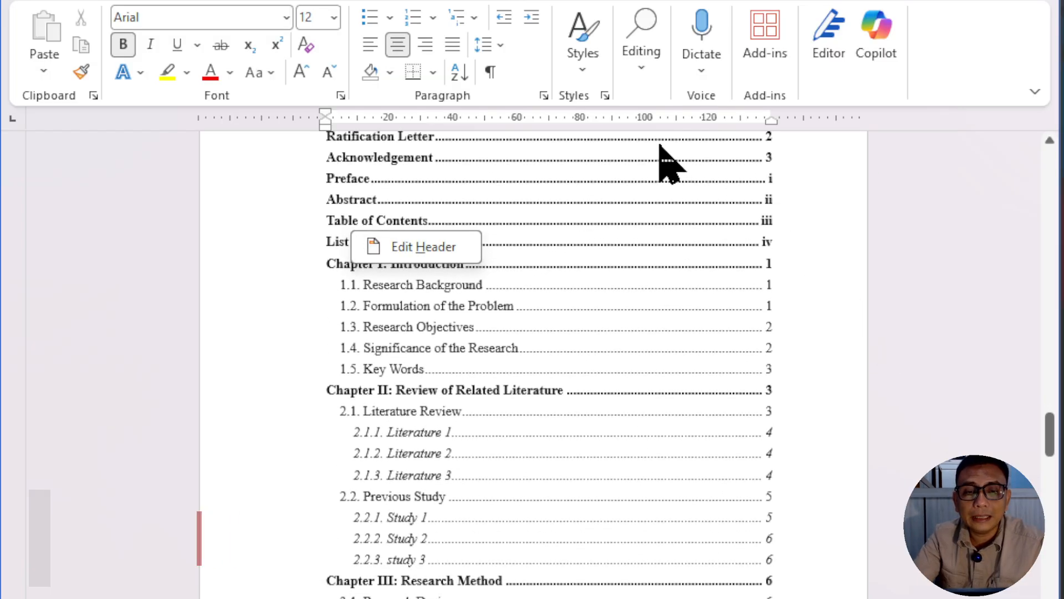
right_click(659, 142)
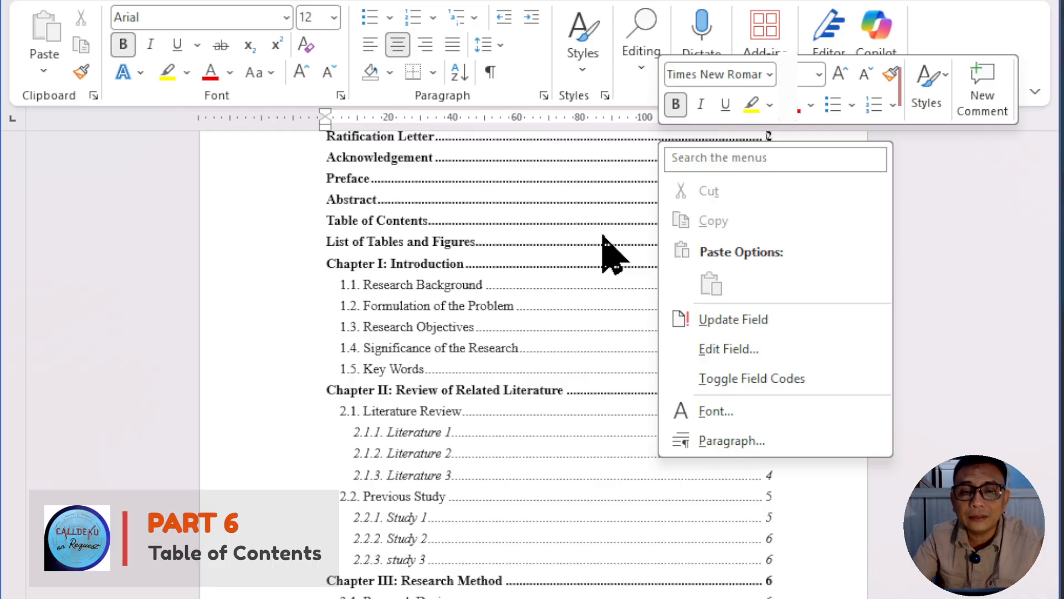
click(587, 242)
Step: Update the table of contents field with the Update entire table option to drop the restyled headings
right_click(584, 225)
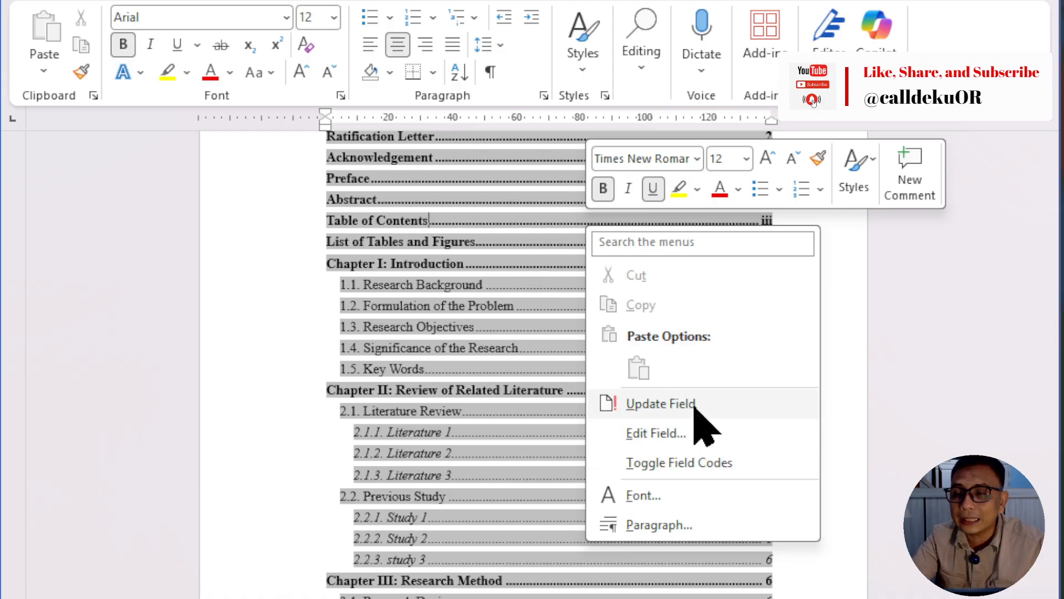
click(661, 404)
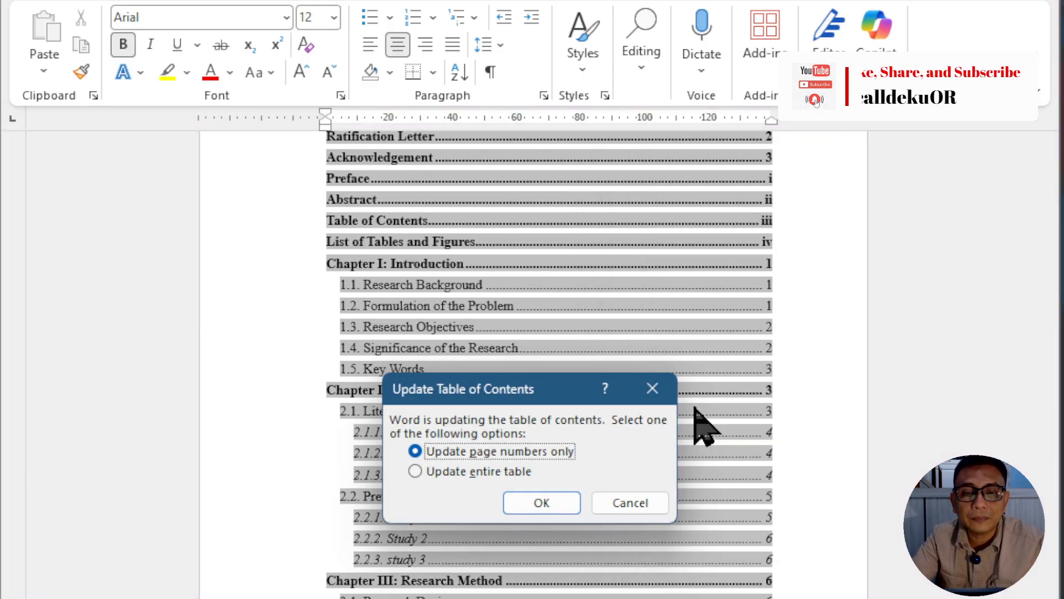
click(430, 471)
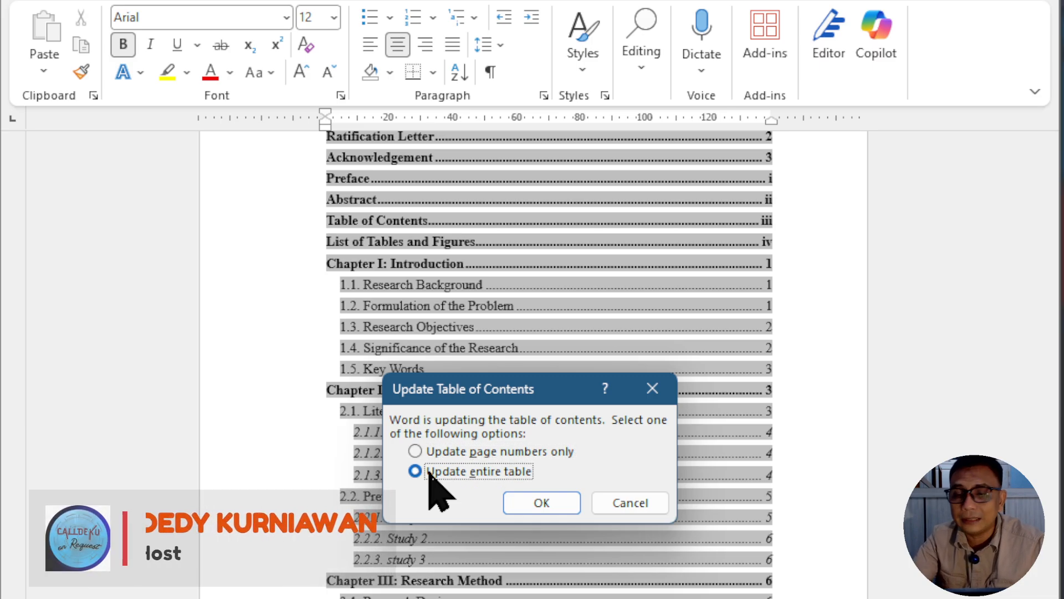
click(565, 501)
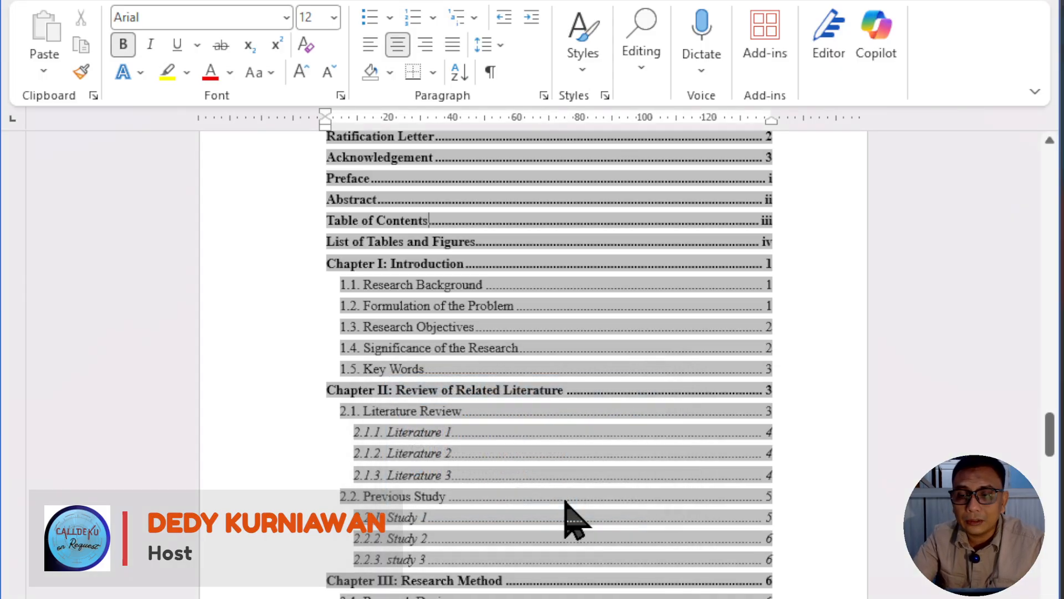
Step: Examine the updated table of contents from its first entries through the Chapter III subsections
scroll(568, 516, down, 1)
scroll(804, 361, up, 3)
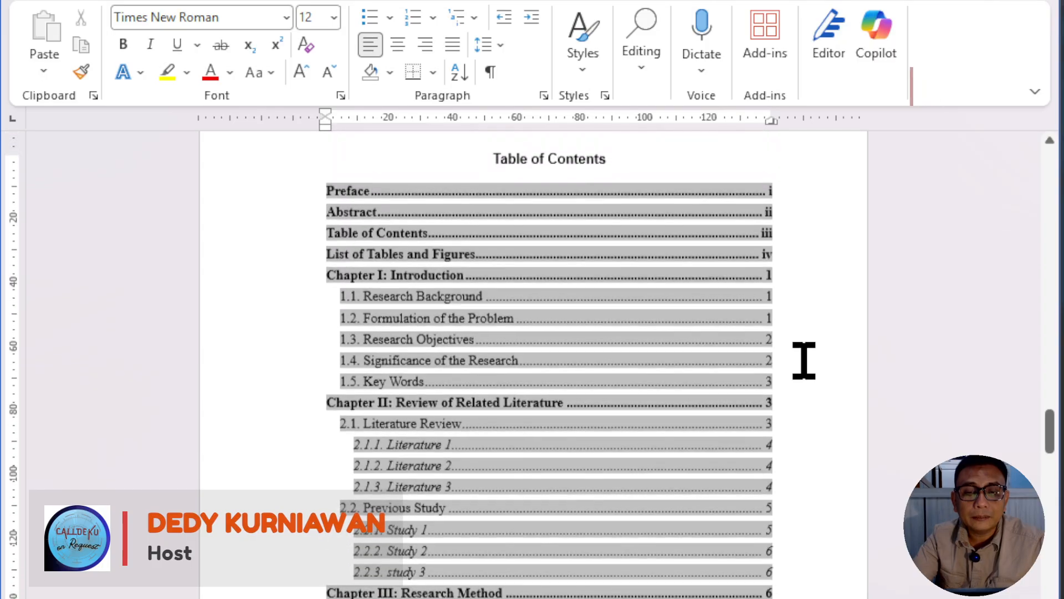
click(686, 233)
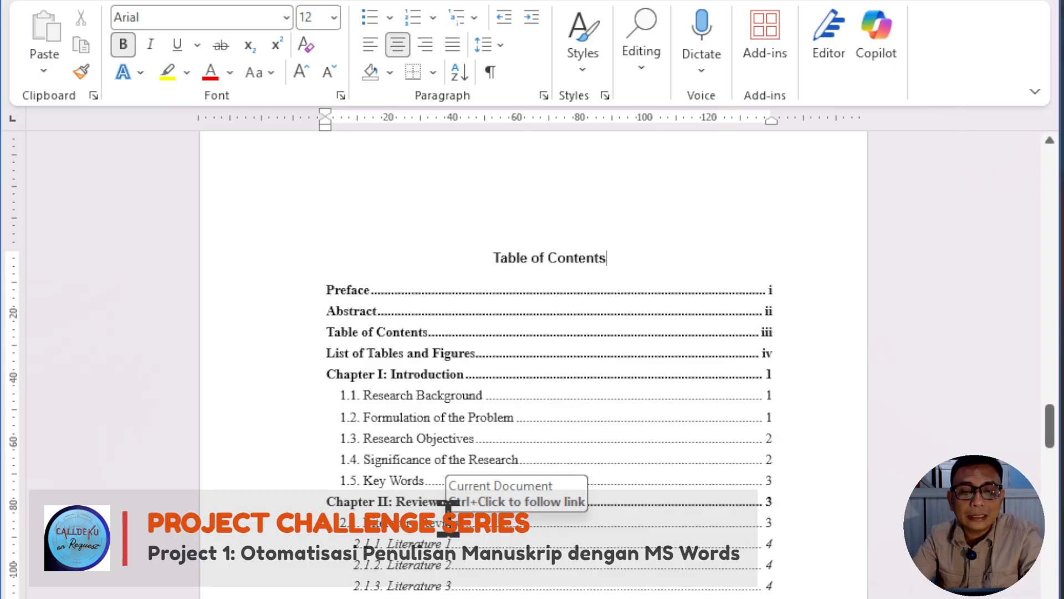
scroll(450, 516, down, 8)
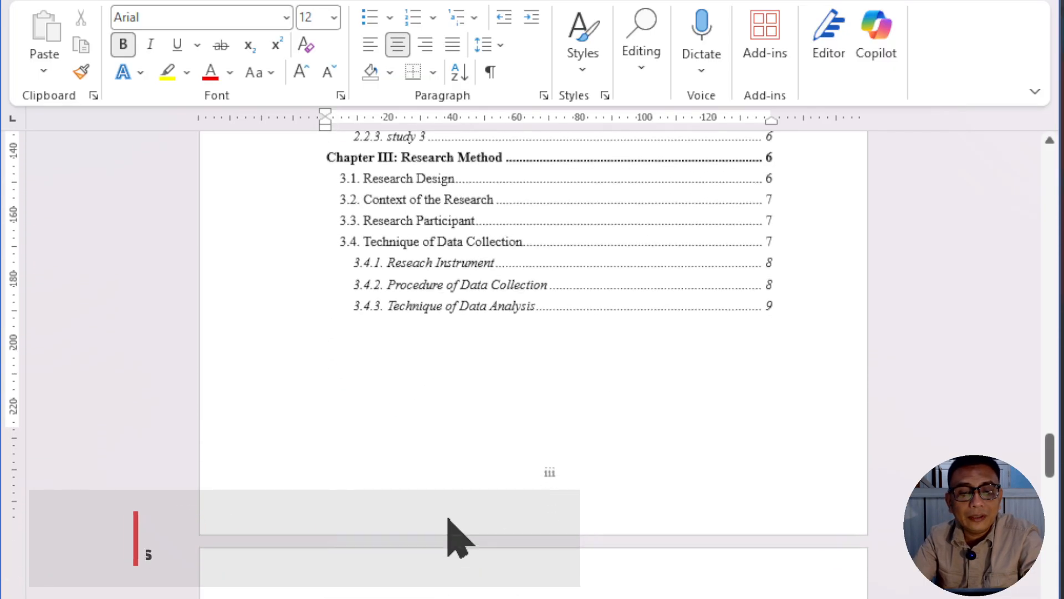
scroll(449, 519, up, 10)
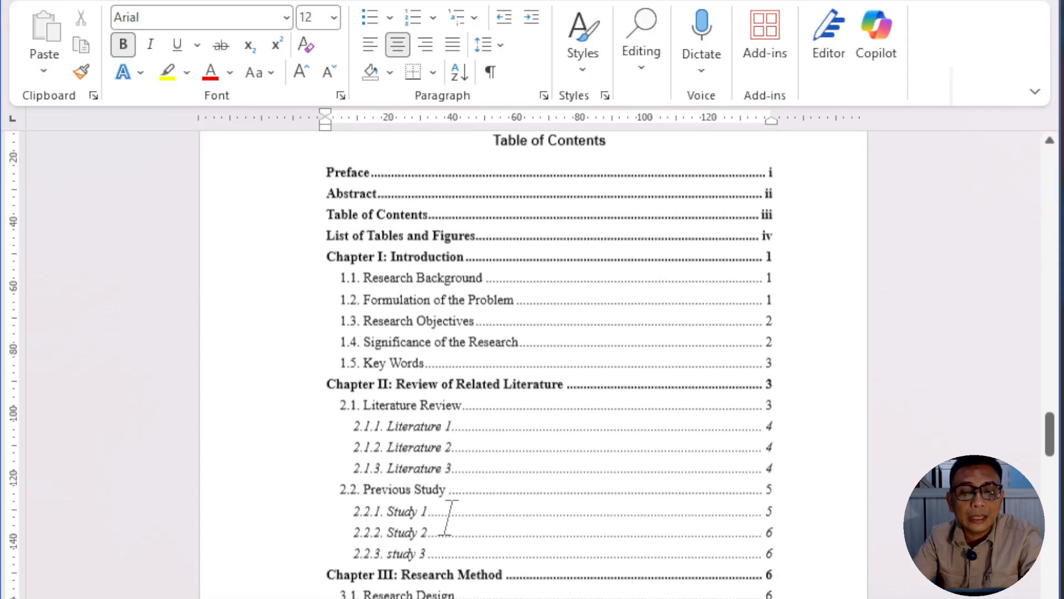
scroll(450, 517, down, 1)
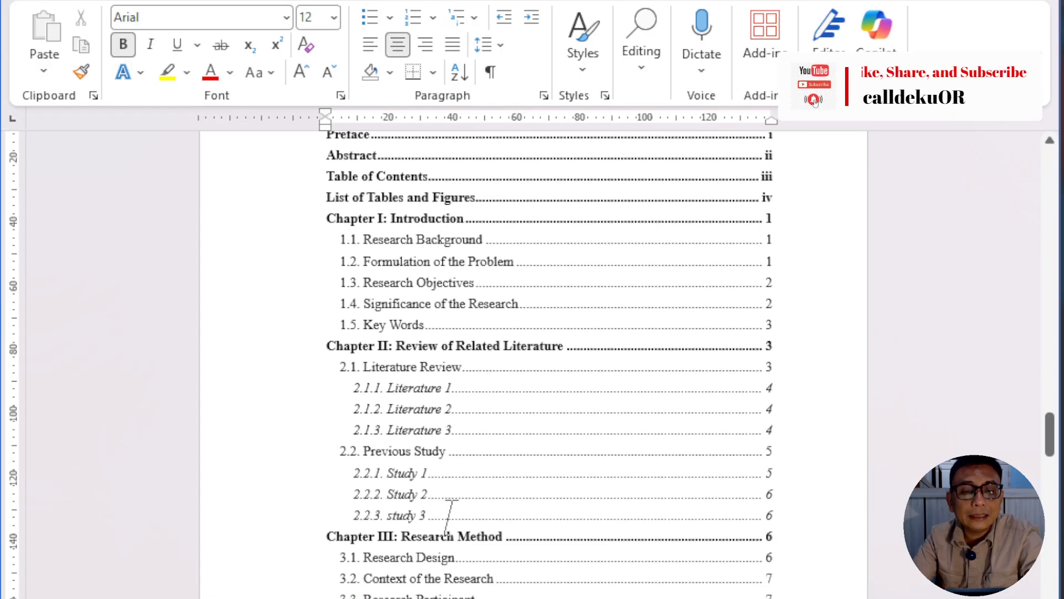
scroll(449, 517, up, 2)
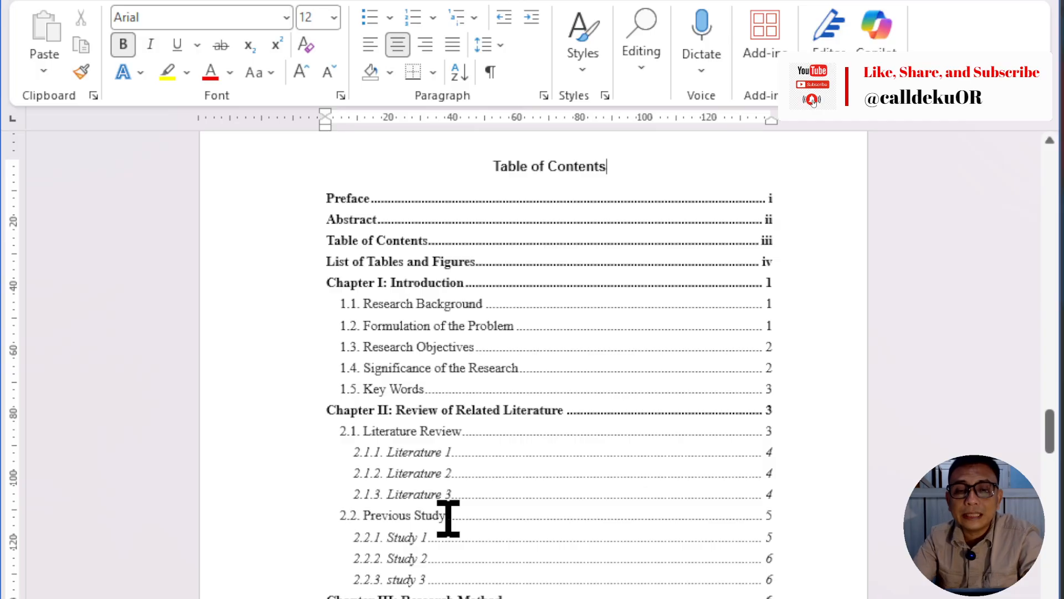